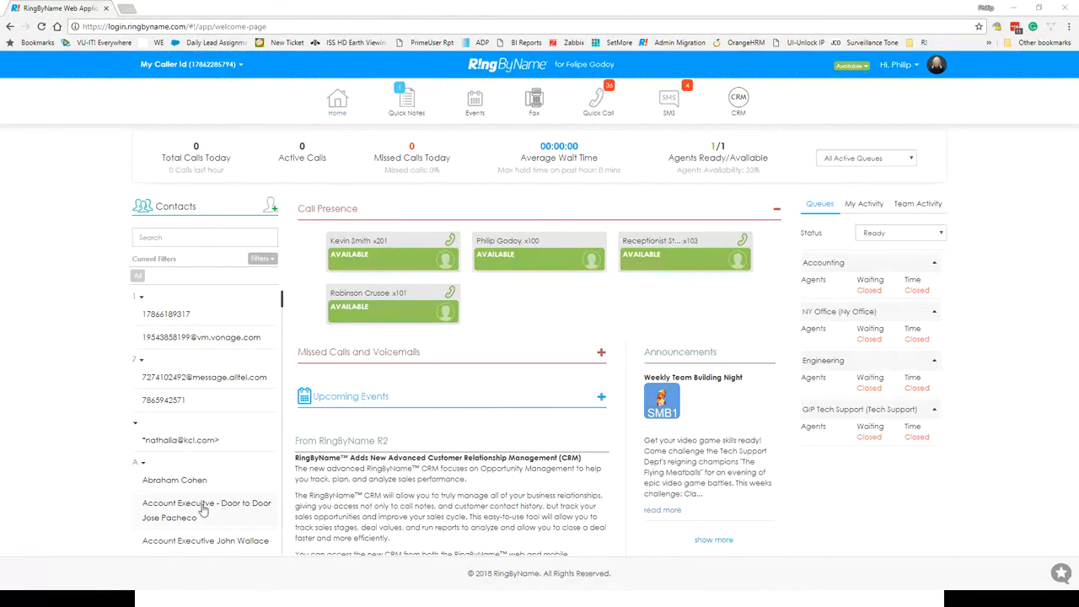
- Look through the contact list and view the personal and team activity feeds
scroll(202, 510, "down", 8)
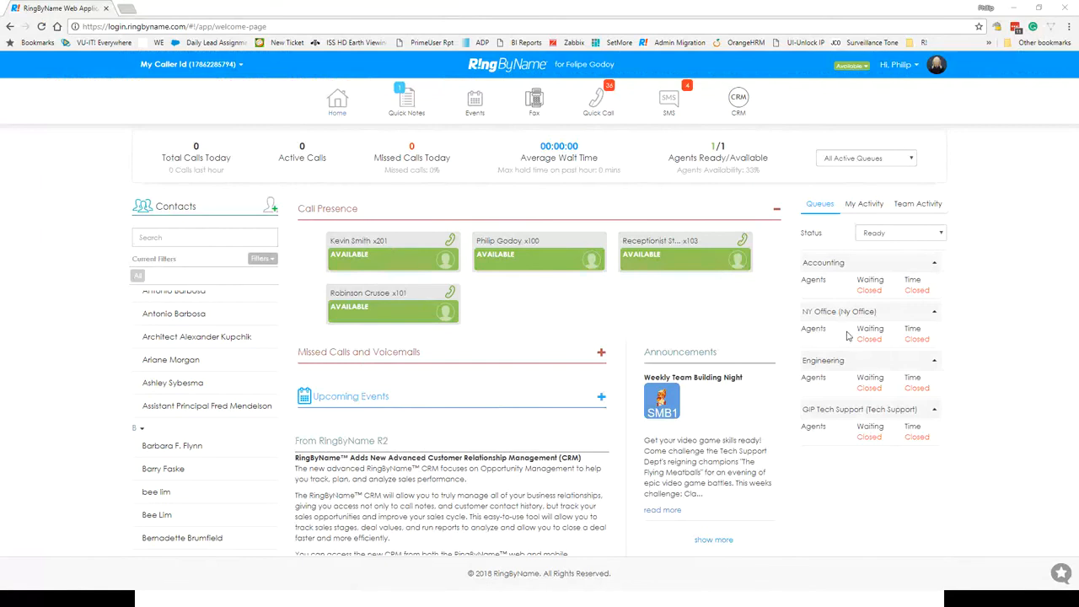
left_click(853, 210)
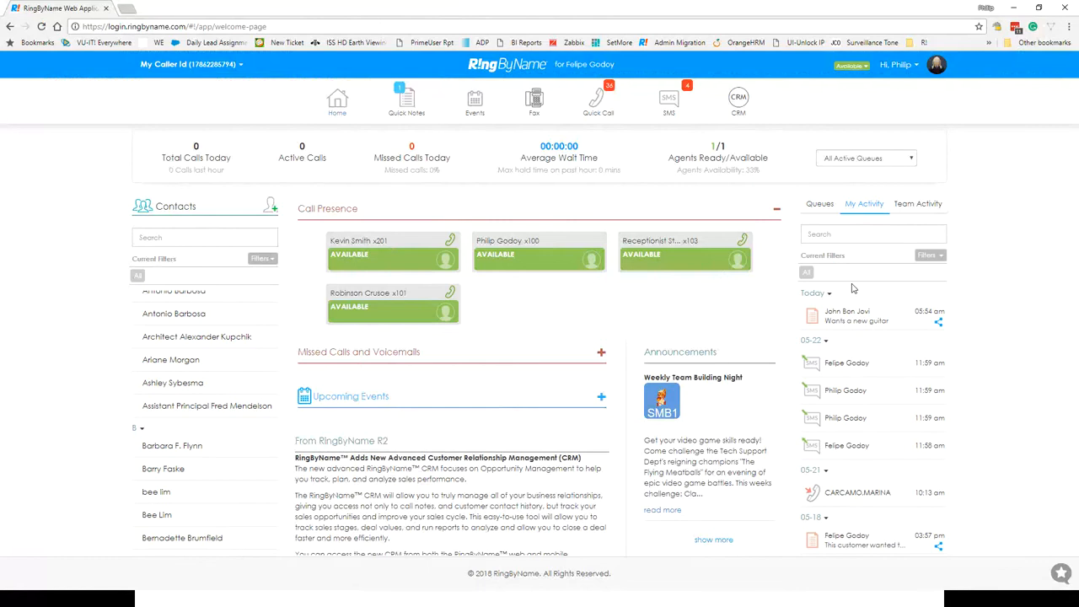
left_click(917, 204)
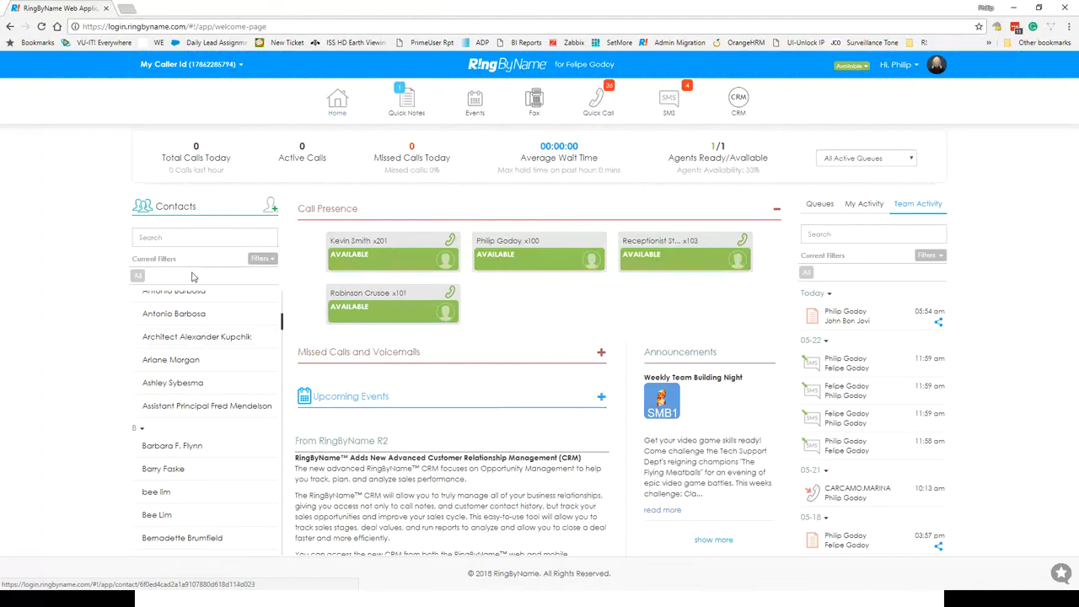
- Search the contacts by the customer's first name and open the matching contact record
left_click(182, 237)
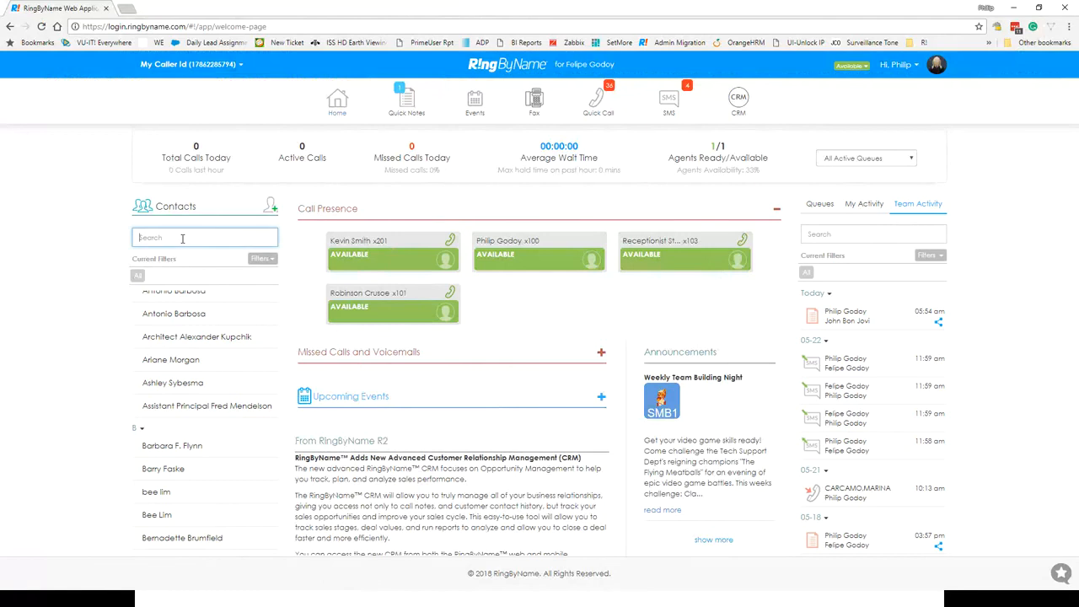
type("john")
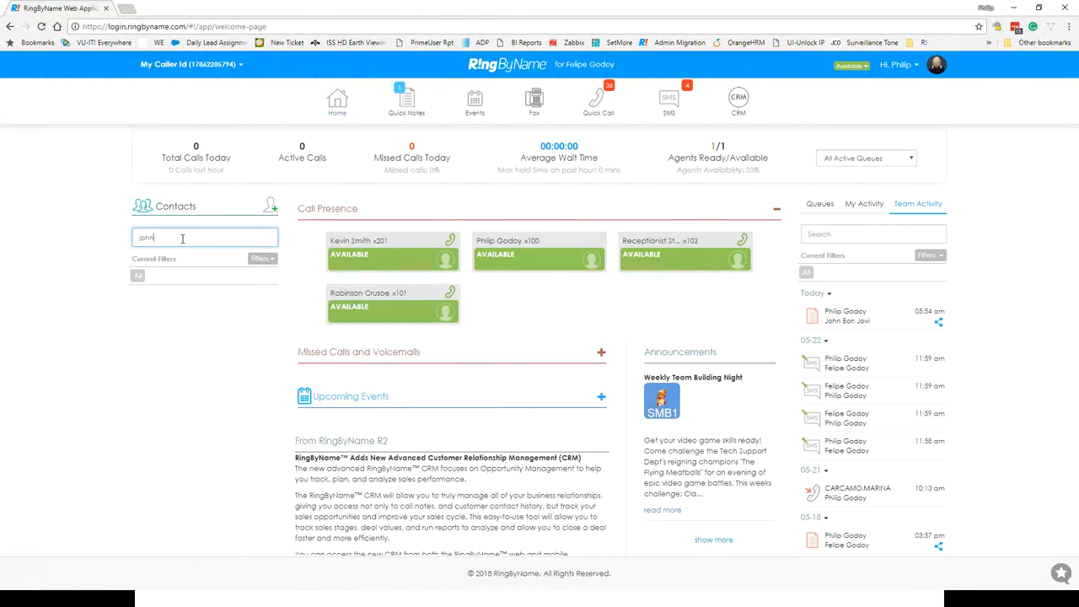
double_click(182, 239)
type("ned")
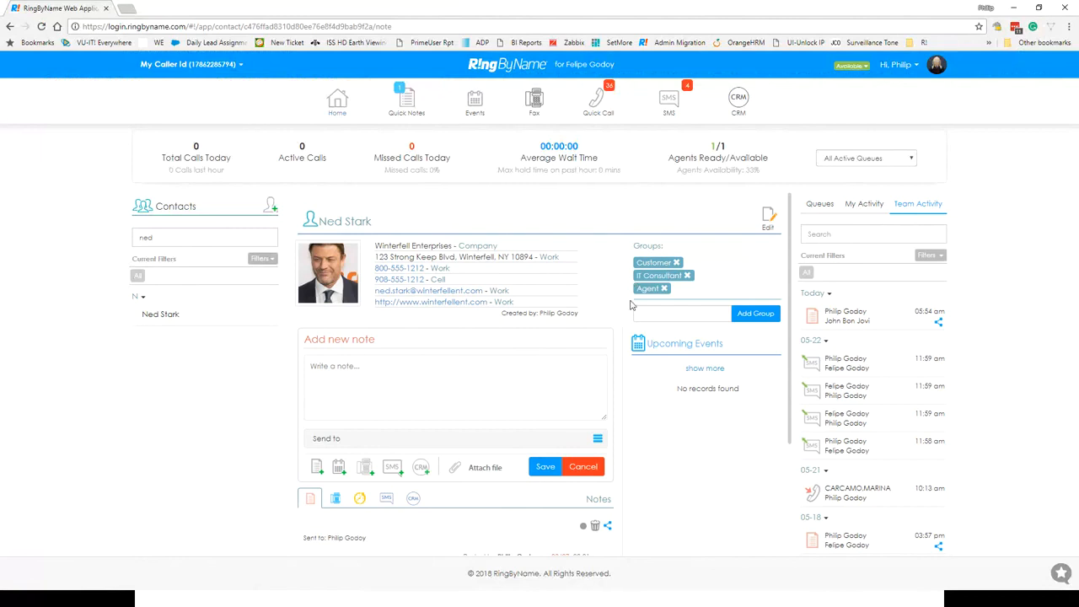
- Save a note on the contact stating that the customer called in to ask for a quote and details are being gathered
left_click(397, 369)
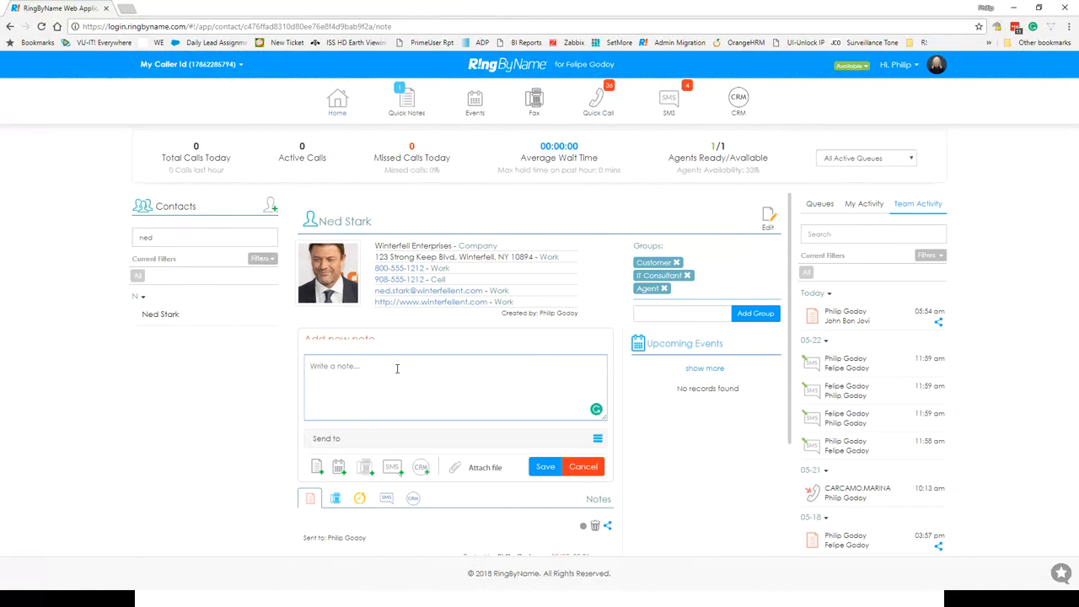
type("Mr")
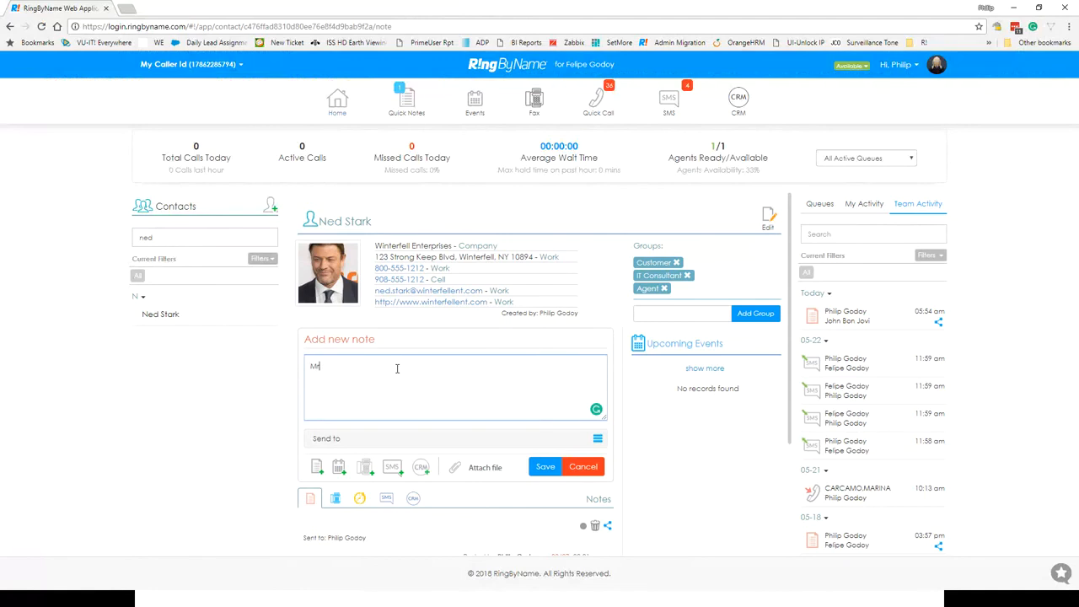
type(" Stark")
type(" called in to al")
type("k for")
type(" quote")
type(". Go")
type("therign")
key("BackSpace")
key("BackSpace")
key("BackSpace")
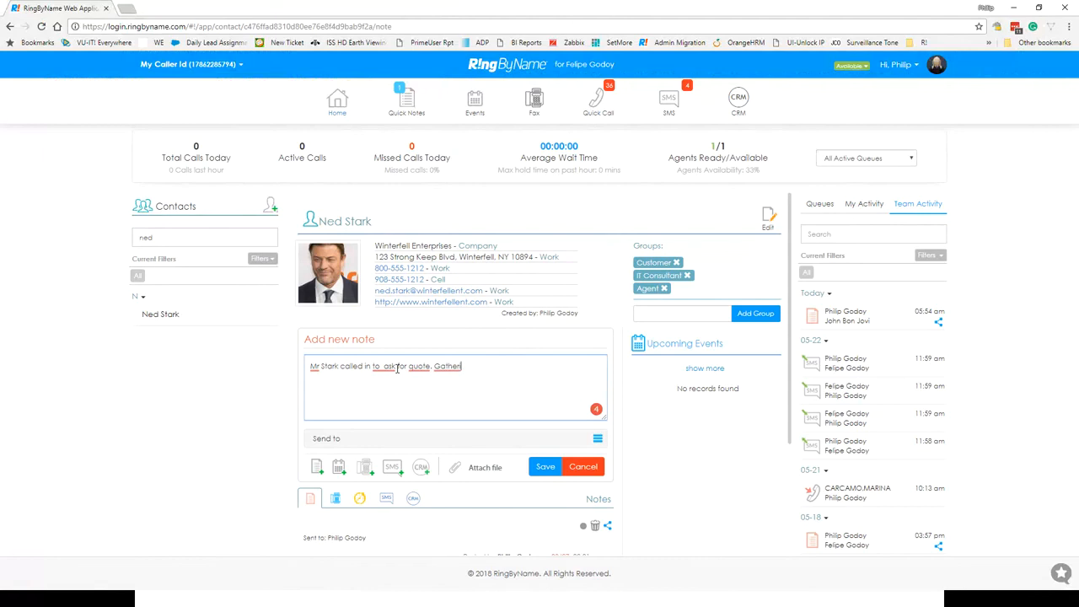
type("ng details/")
key("BackSpace")
left_click(544, 473)
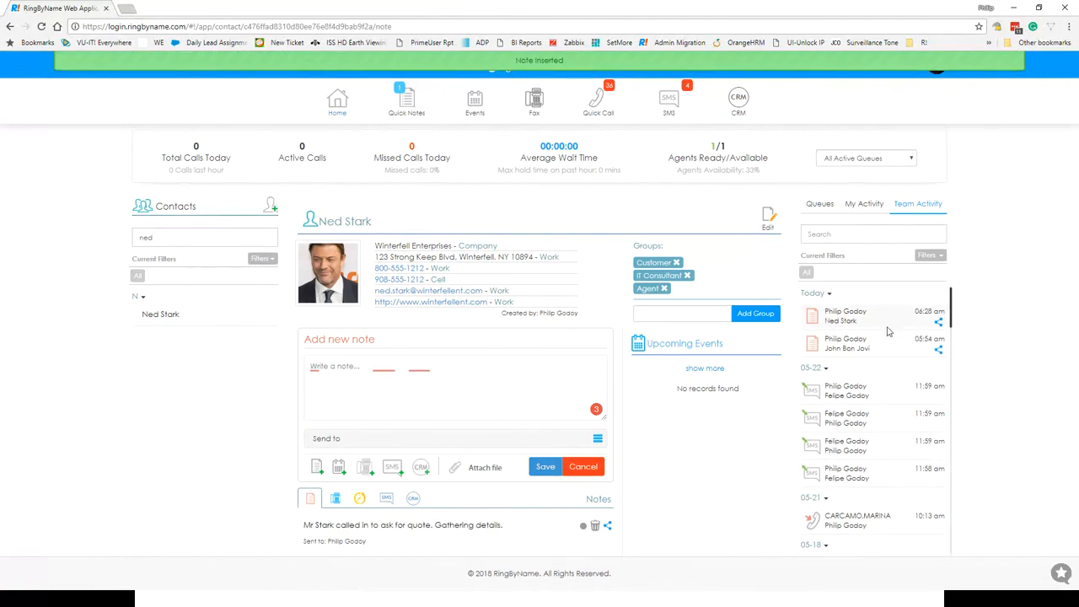
- View the sharing options of the newest note in the team activity without sharing it, and review the contact's notes
left_click(939, 322)
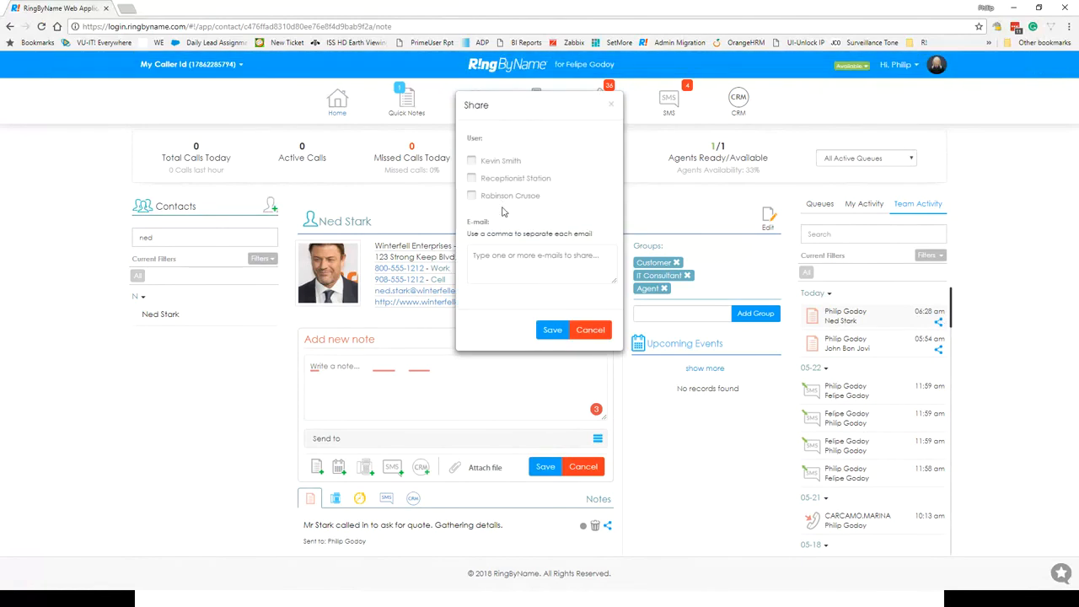
left_click(611, 106)
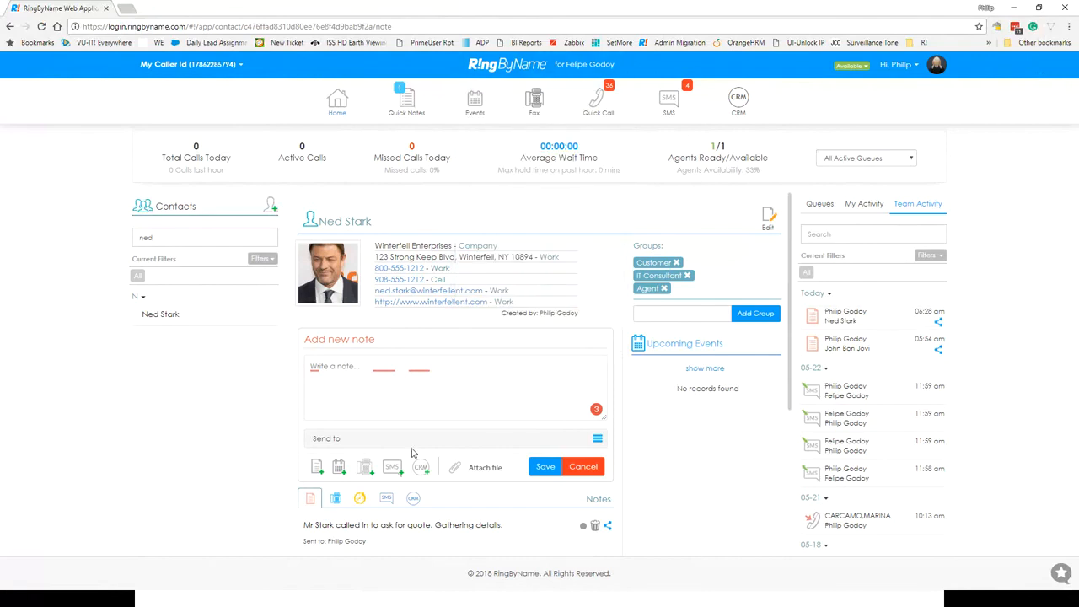
scroll(412, 453, "down", 2)
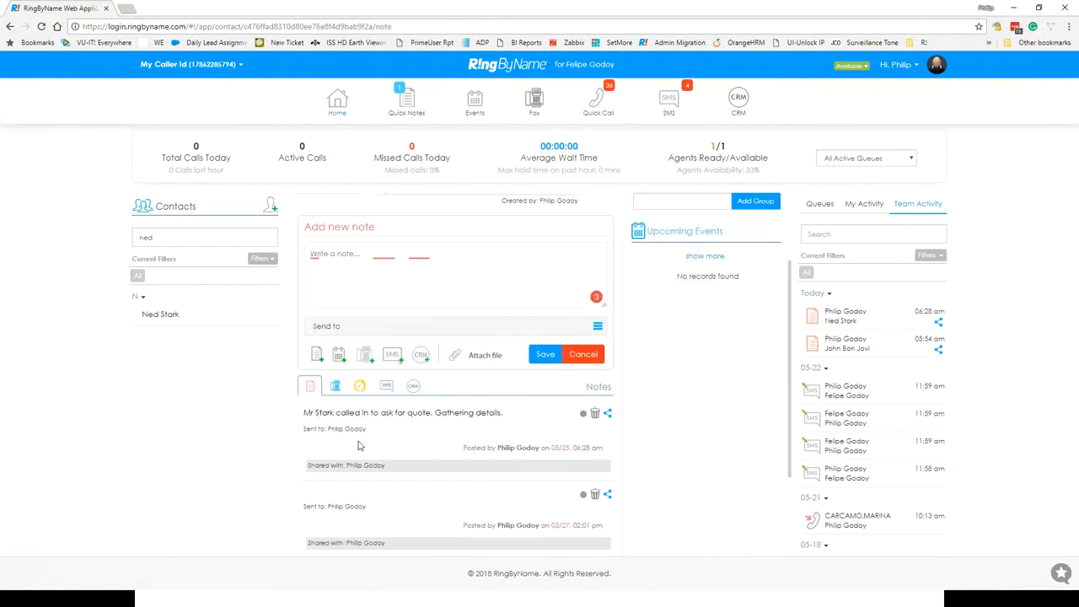
scroll(357, 445, "down", 2)
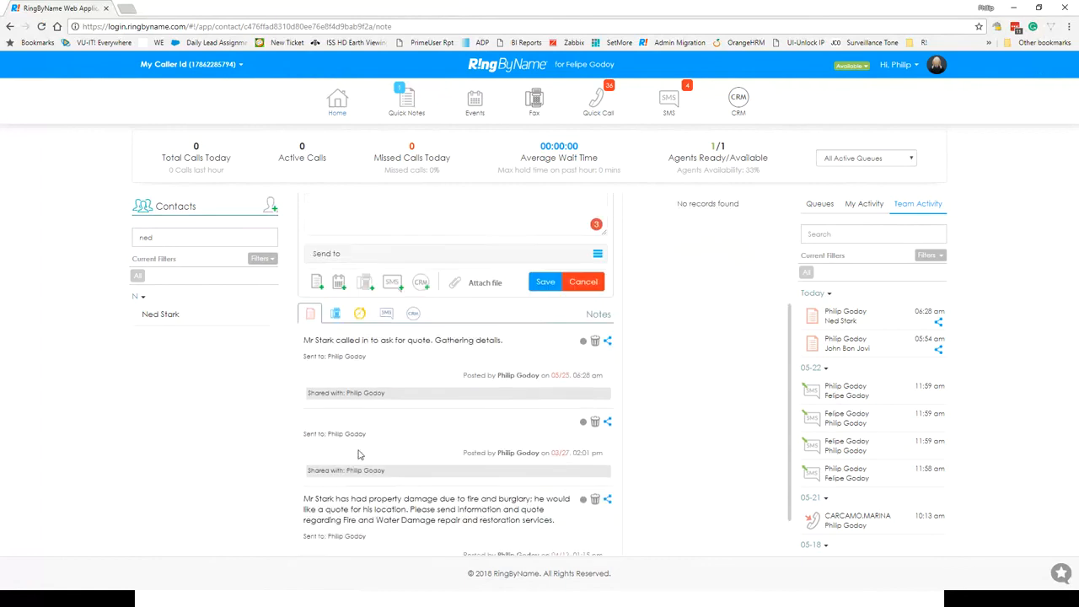
scroll(358, 455, "up", 2)
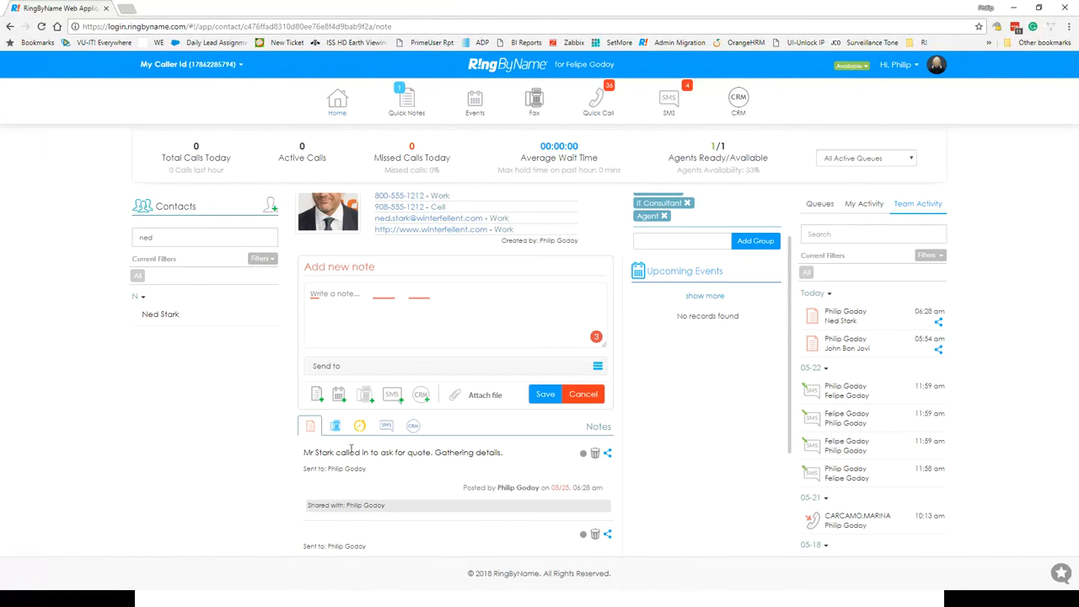
- View the contact's fax records, call history and CRM opportunity history
left_click(335, 426)
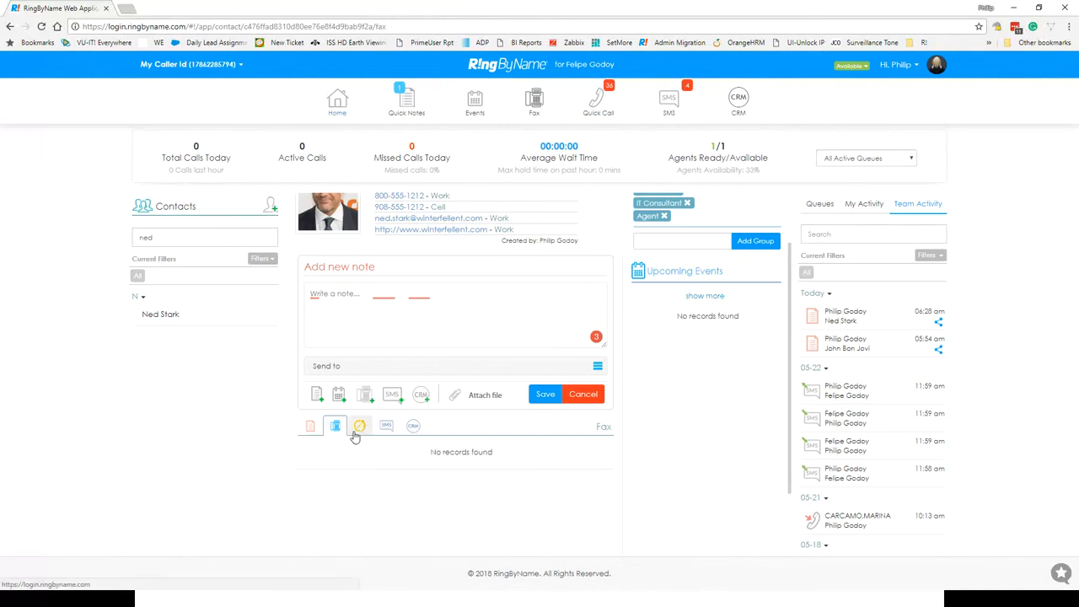
left_click(385, 432)
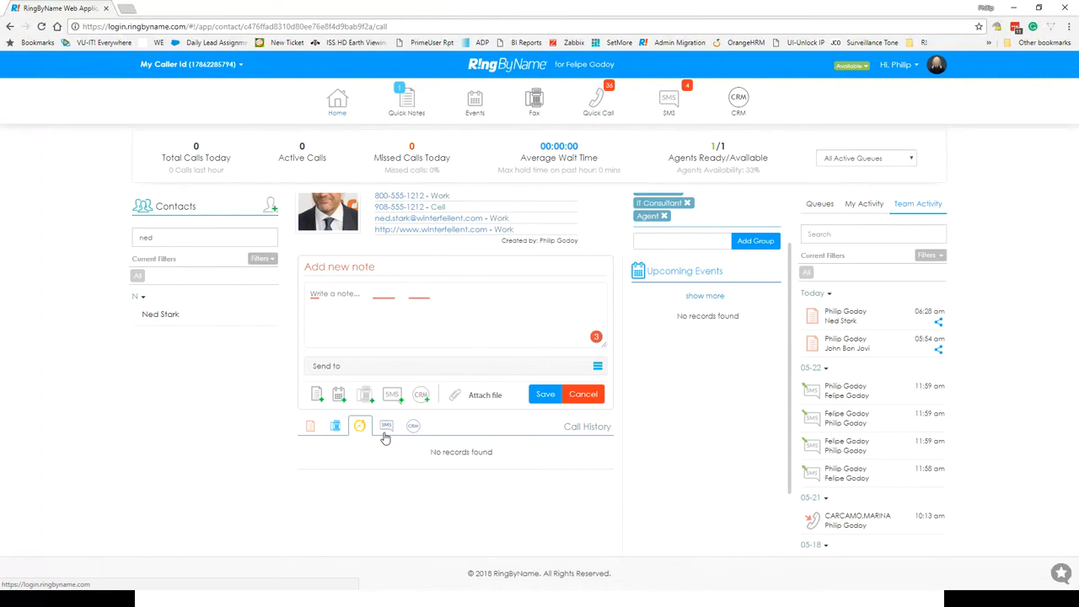
left_click(413, 427)
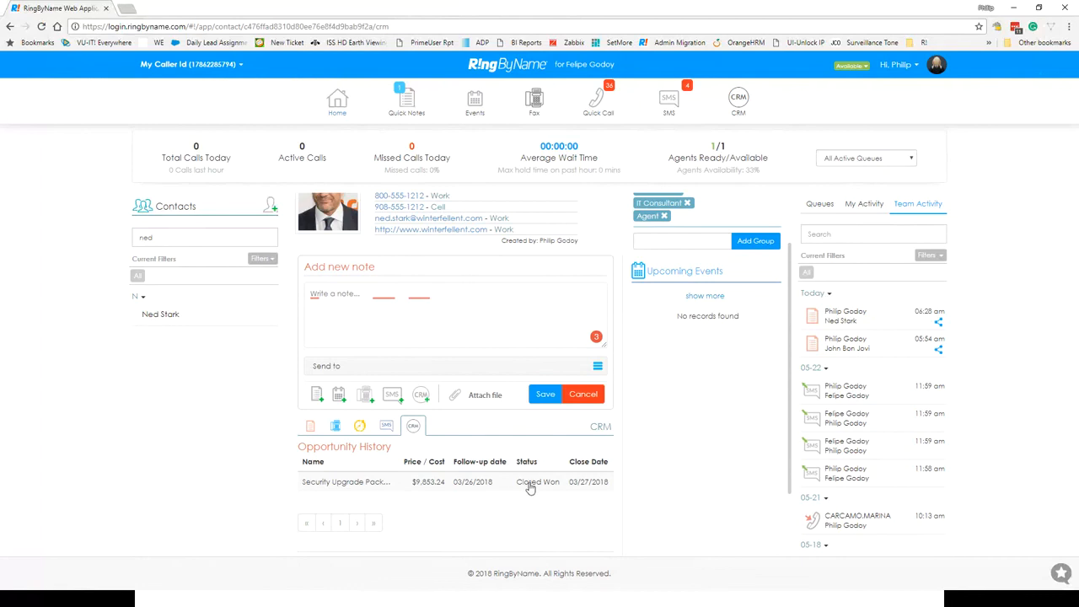
- Review the Security Upgrade Package opportunity and check that its credit card authorization attachment can be downloaded, leaving both without saving
left_click(368, 485)
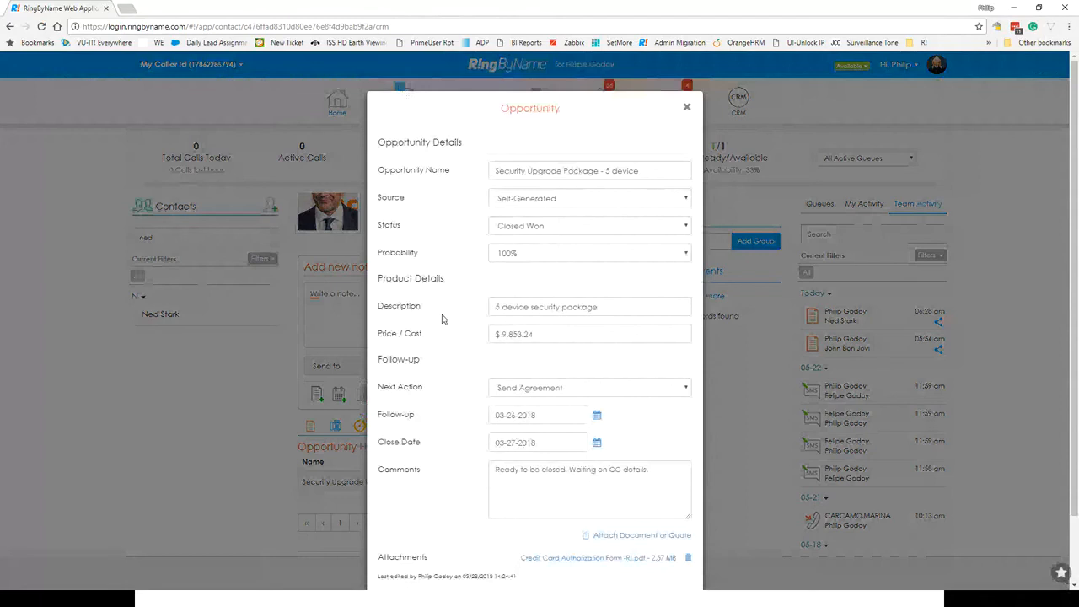
scroll(443, 318, "down", 1)
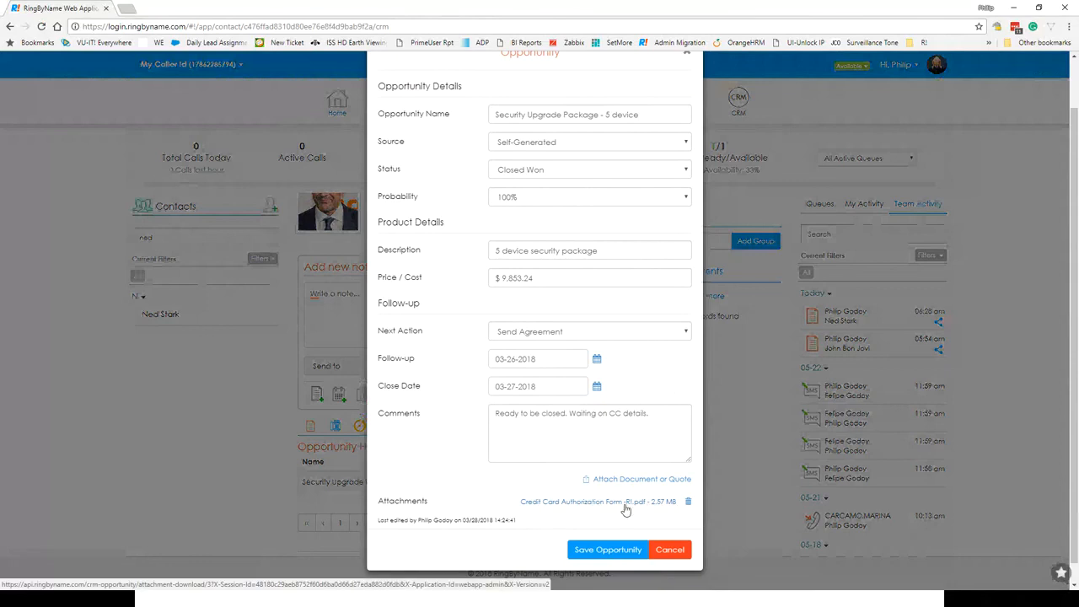
left_click(571, 503)
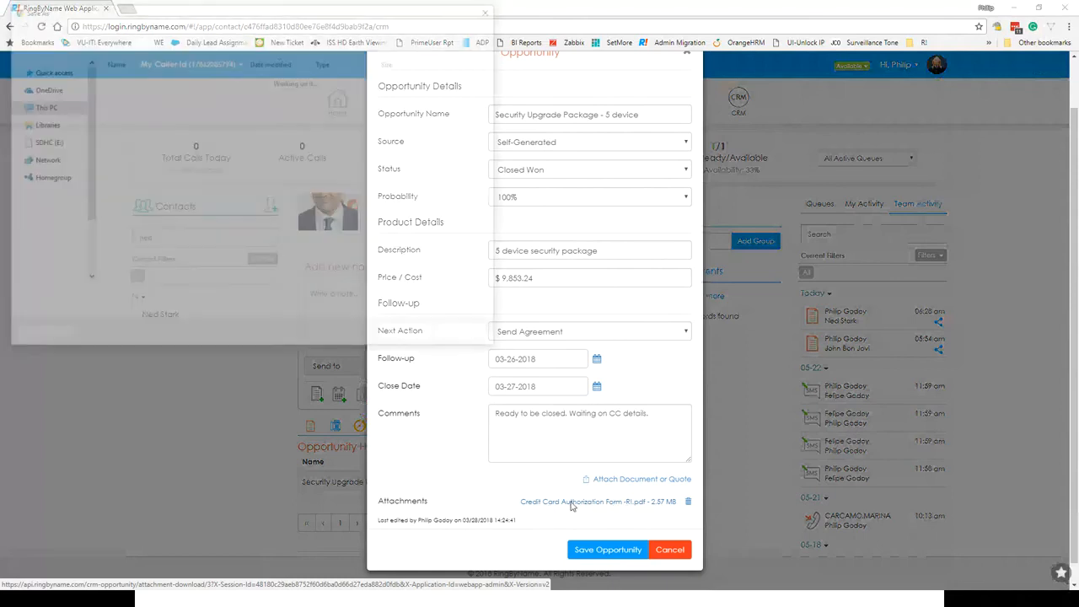
left_click(466, 337)
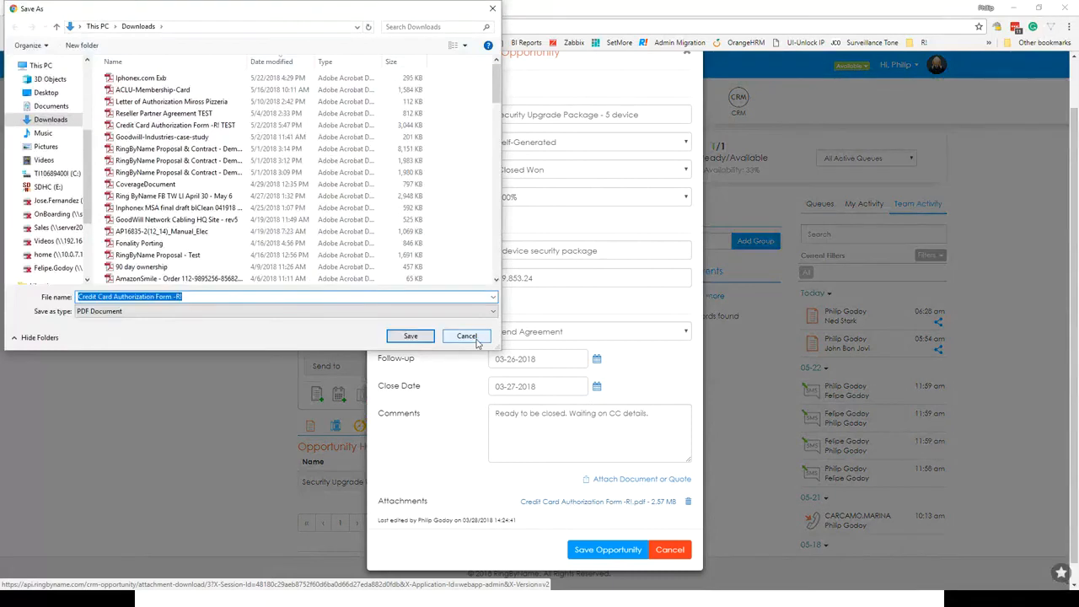
left_click(669, 549)
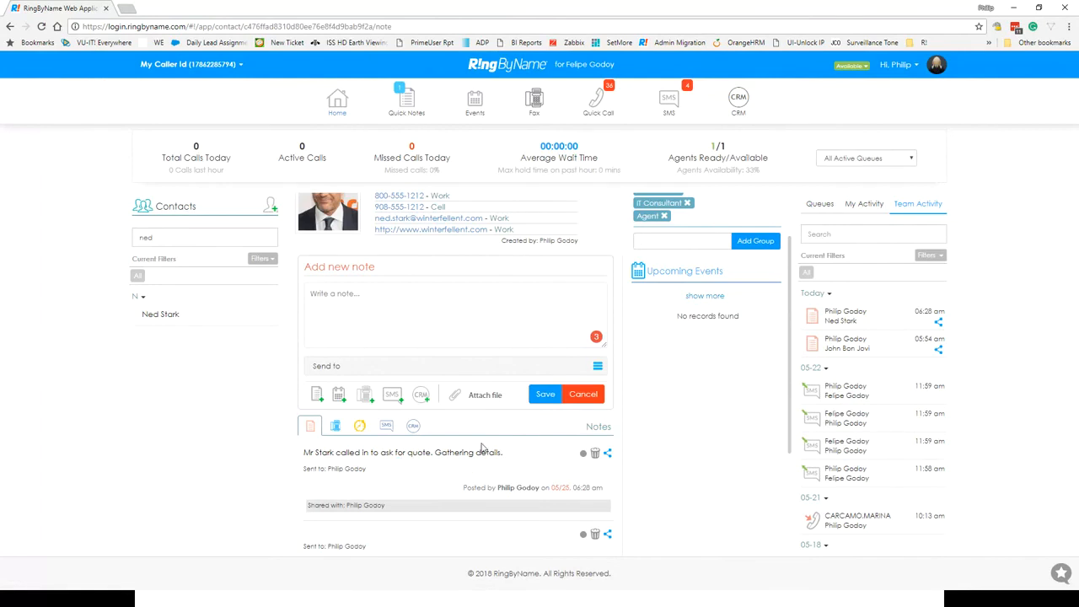
- Start a new CRM opportunity for the contact named "New Server Power Supplies and UPS"
scroll(483, 448, "up", 1)
scroll(482, 448, "down", 2)
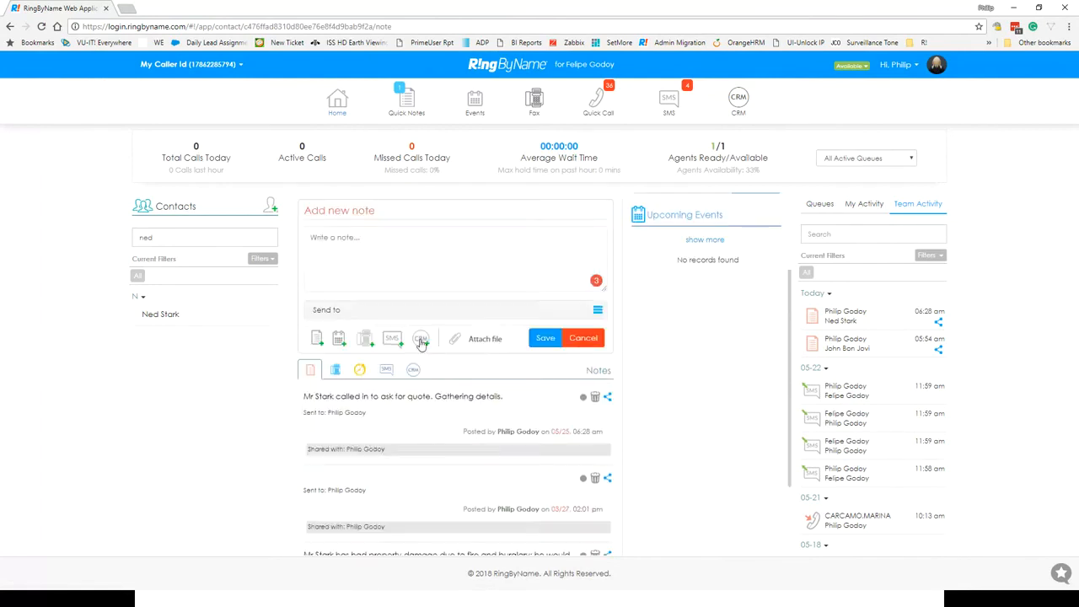
left_click(421, 340)
left_click(421, 277)
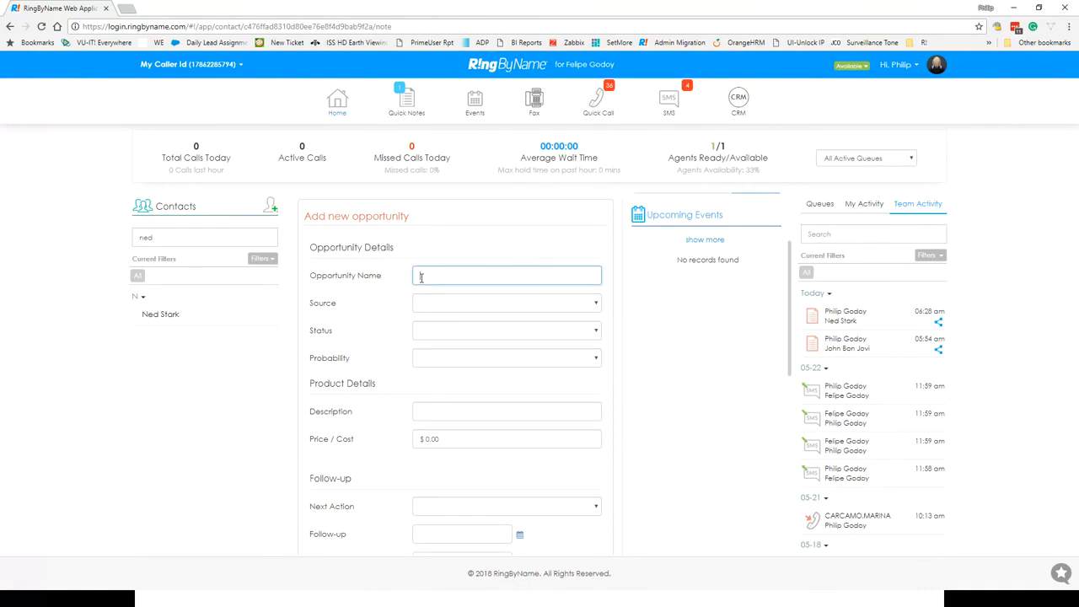
type("New Server Power Supplies and UPS")
- Set the opportunity's source to Self-Generated, its status to Qualified and its probability to 75%
left_click(447, 311)
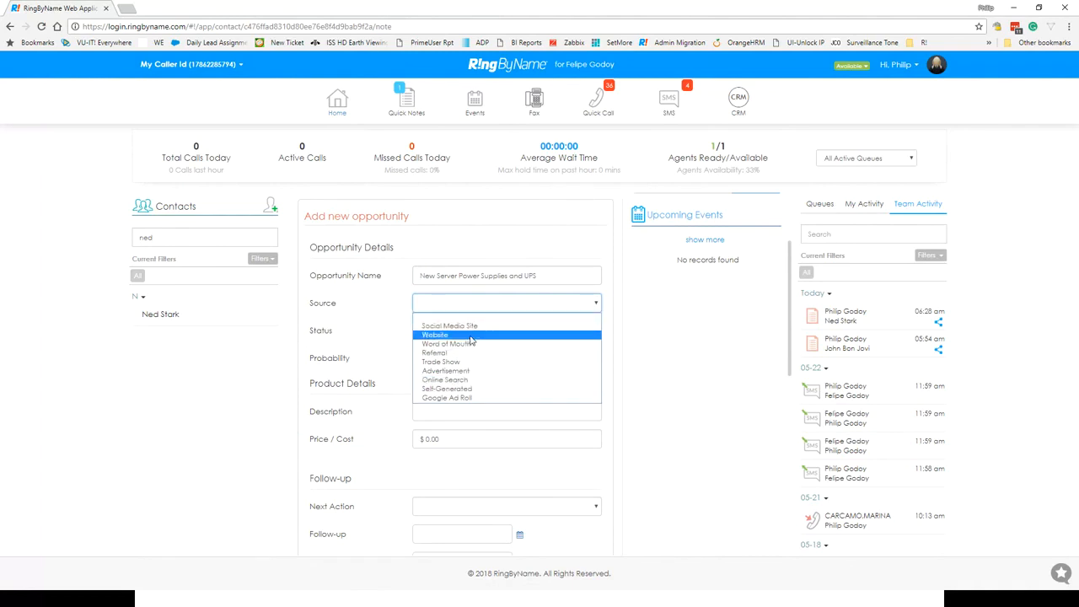
left_click(483, 389)
left_click(448, 337)
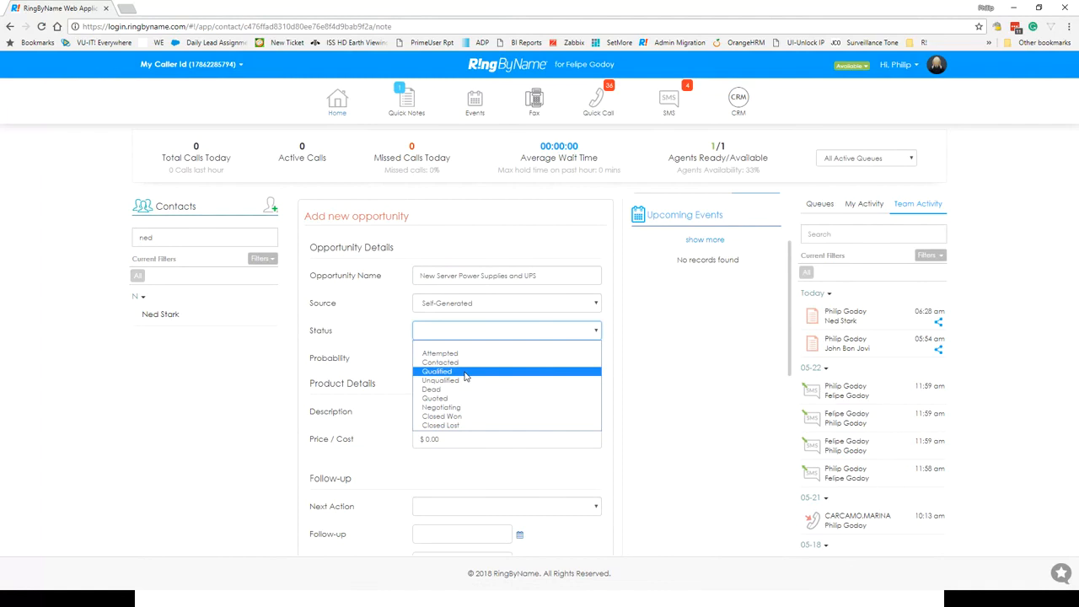
left_click(466, 376)
left_click(451, 363)
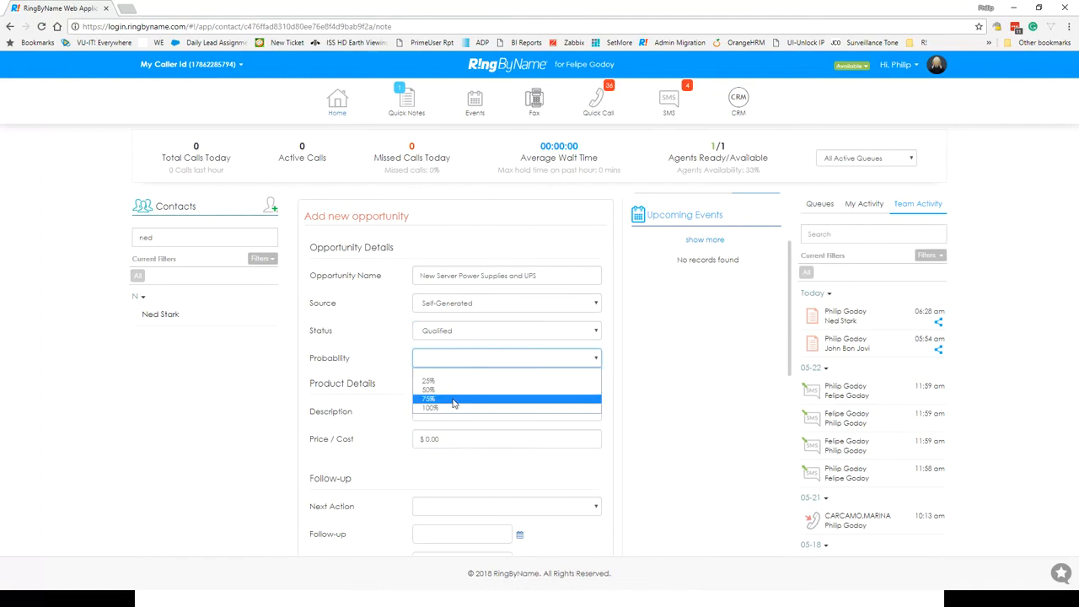
left_click(453, 400)
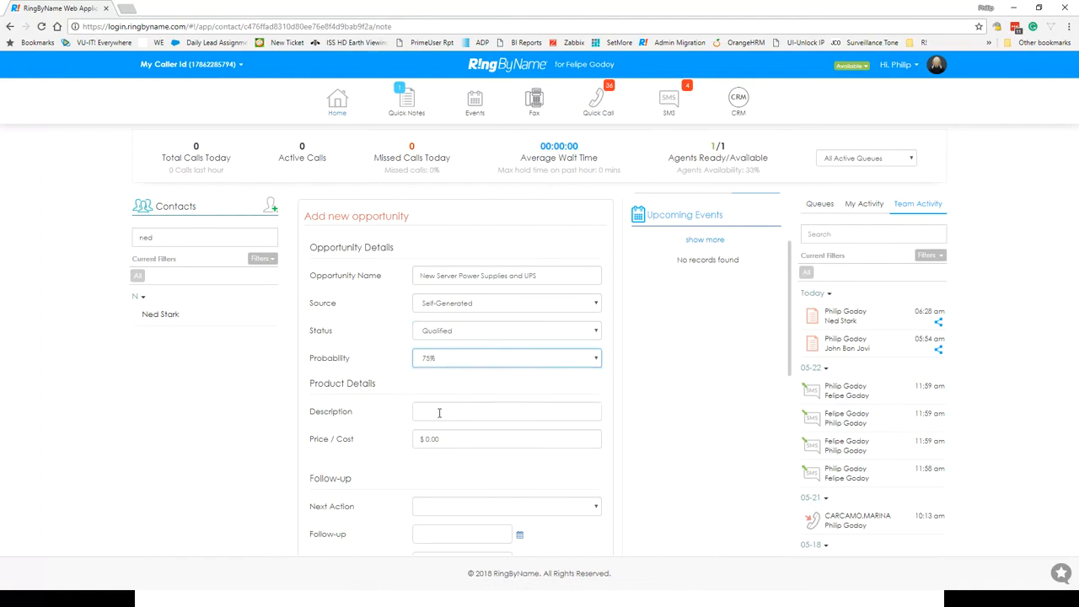
- Enter "UPS 3000Joule unit & Power supply" as the product description of the opportunity
left_click(440, 411)
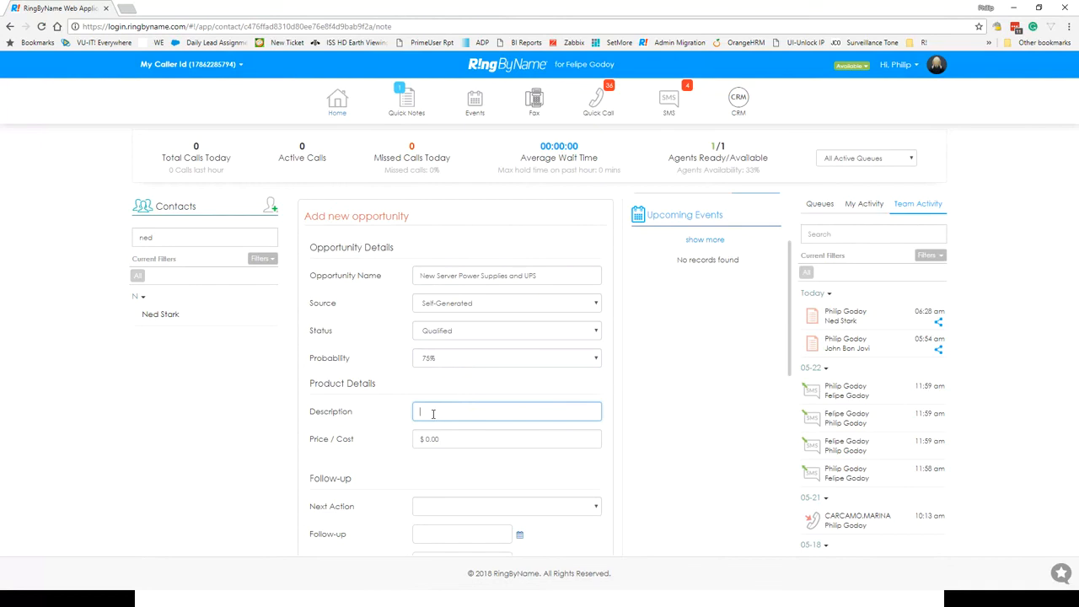
type("UPS")
type("3000")
type("V")
type("oule")
type(" unit")
type(" & Power")
type(" supp")
type("ly")
- Set the opportunity's price to $5,000.00
left_click(462, 440)
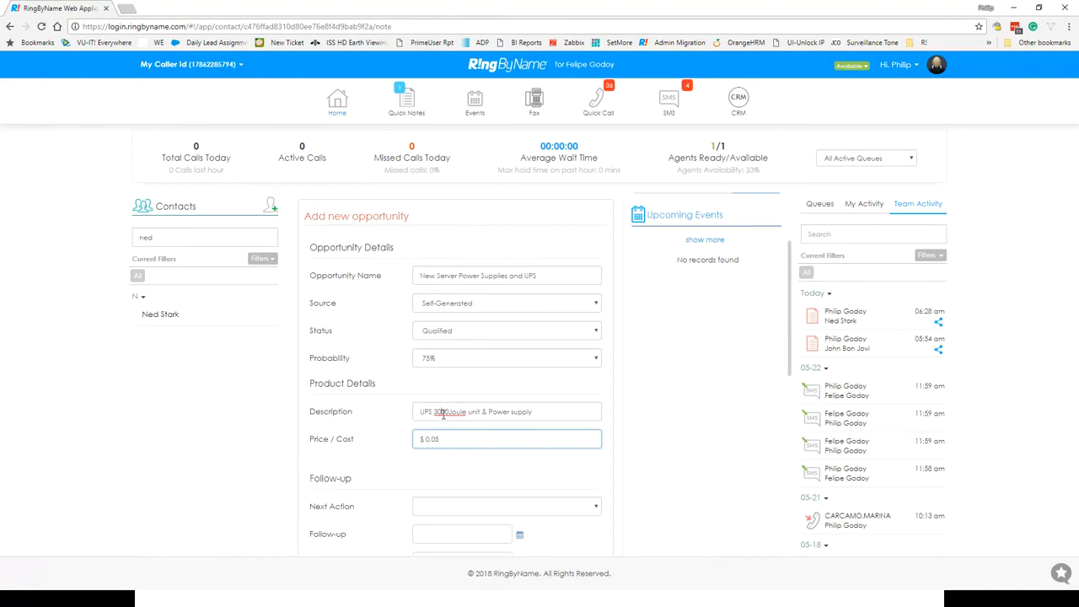
left_click(463, 413)
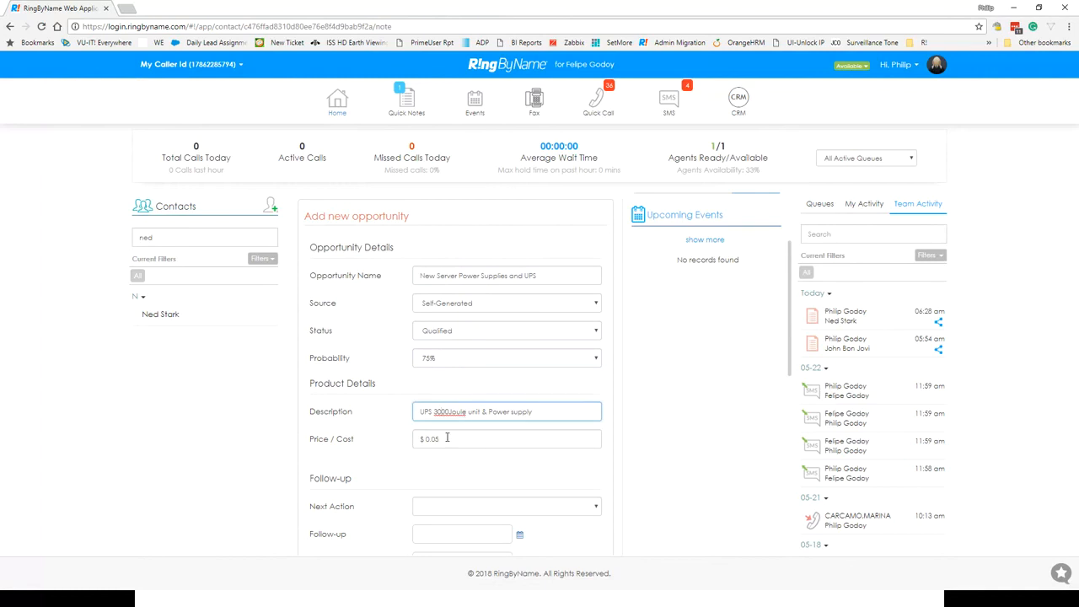
left_click(447, 438)
type("00")
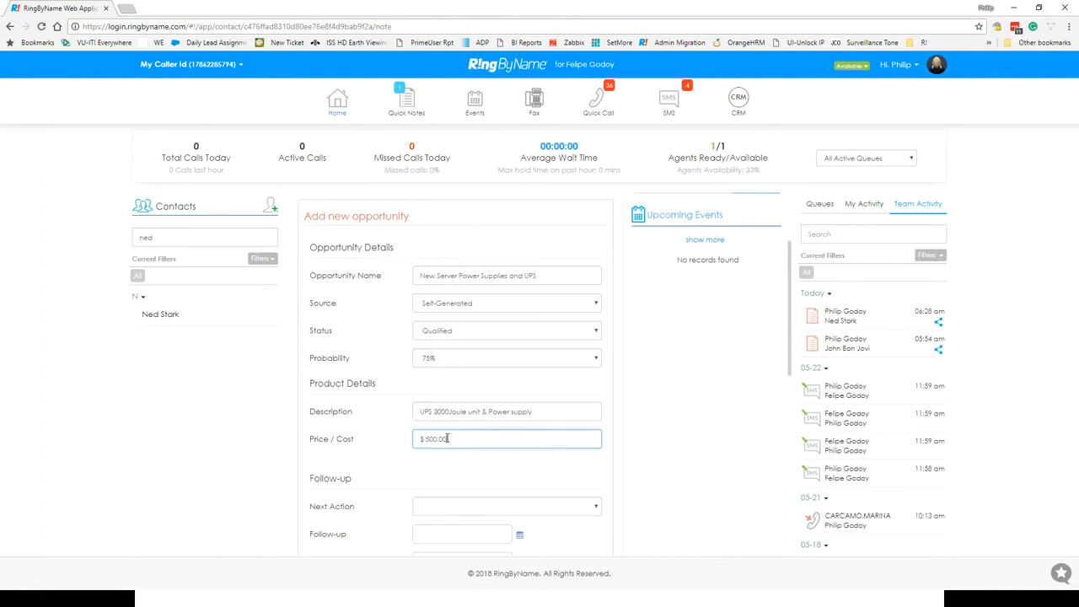
type("0")
- Set the follow-up's next action to Prepare Quote
scroll(461, 443, "down", 1)
left_click(465, 451)
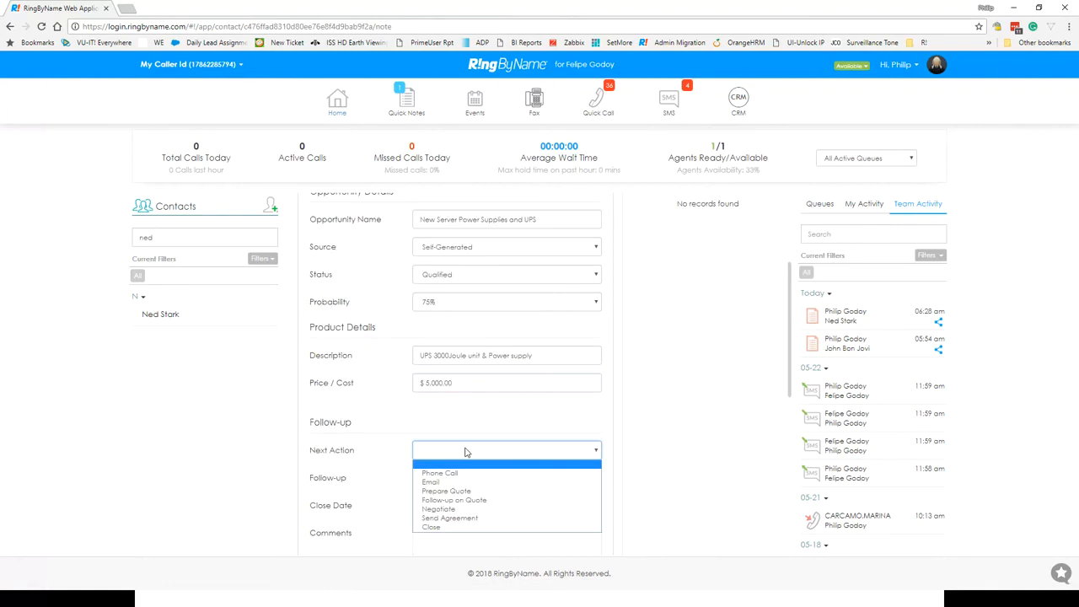
left_click(464, 495)
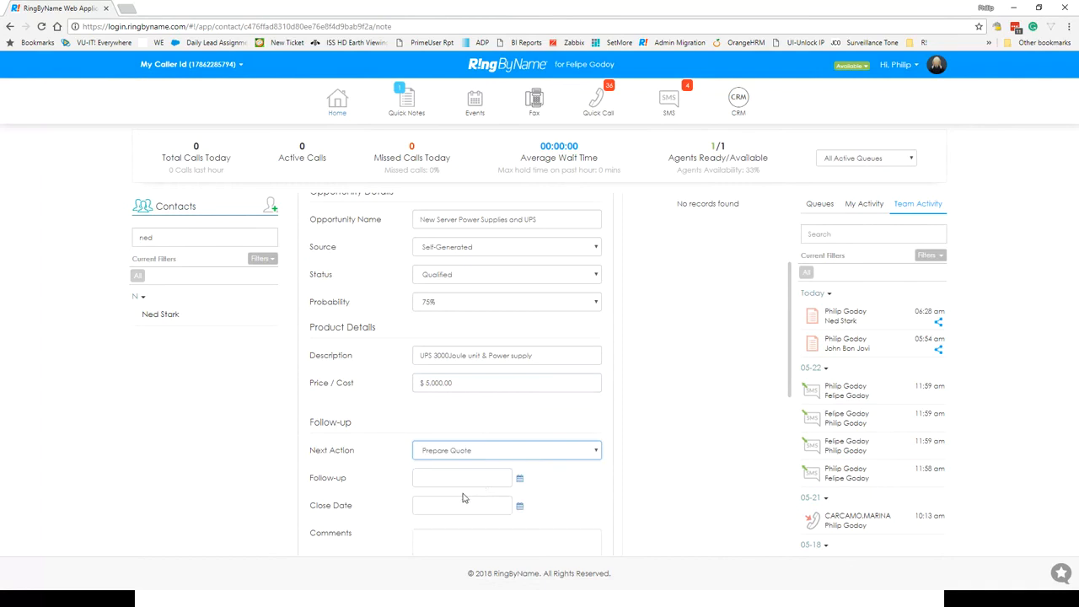
- Set the opportunity's follow-up date to 05-29-2018 and its close date to 05-31-2018
left_click(520, 479)
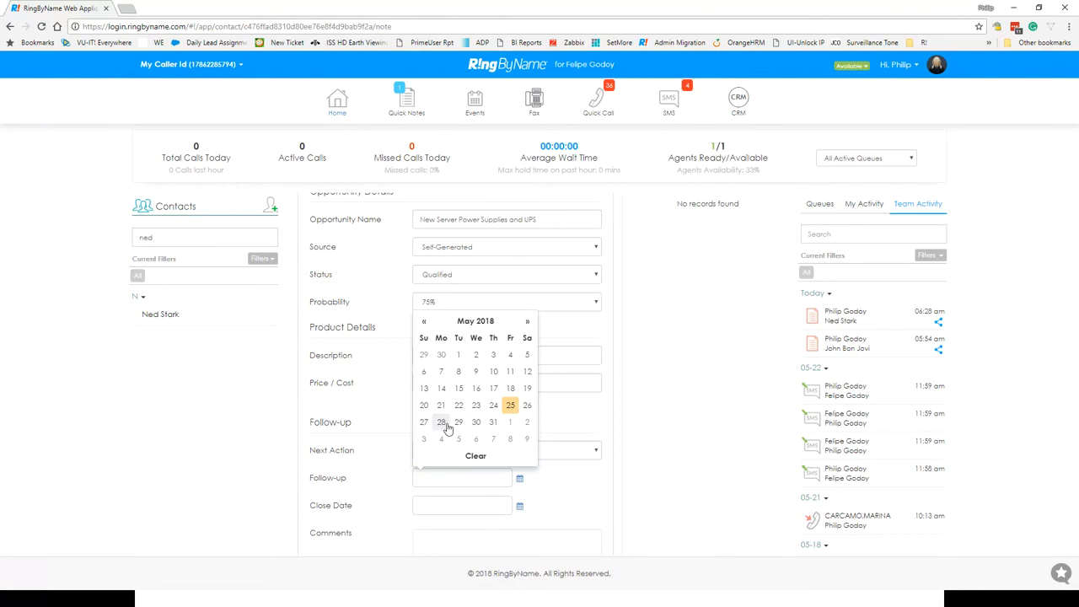
left_click(527, 322)
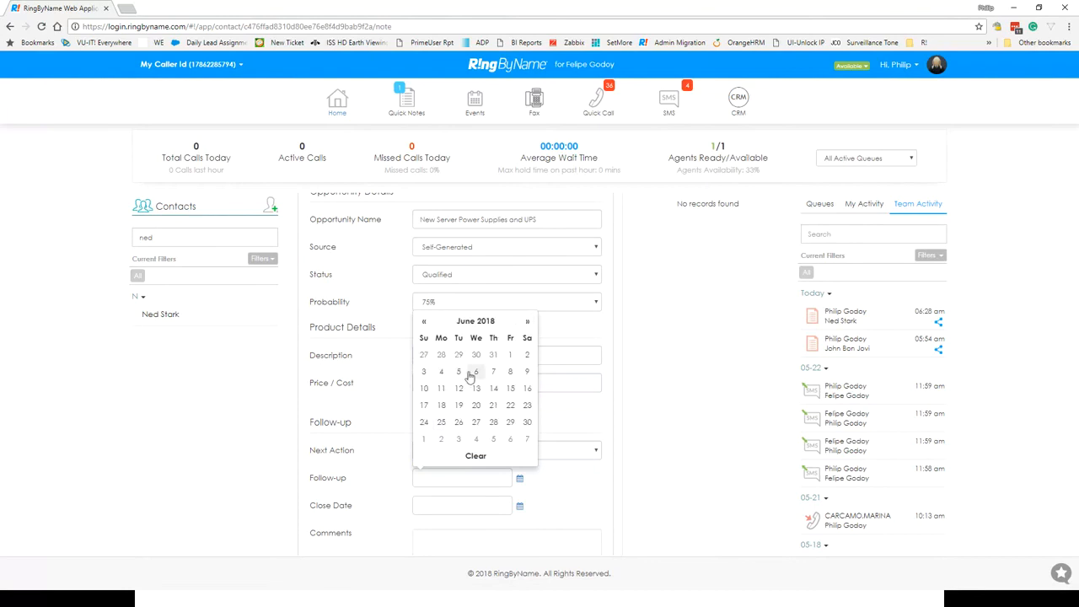
left_click(424, 321)
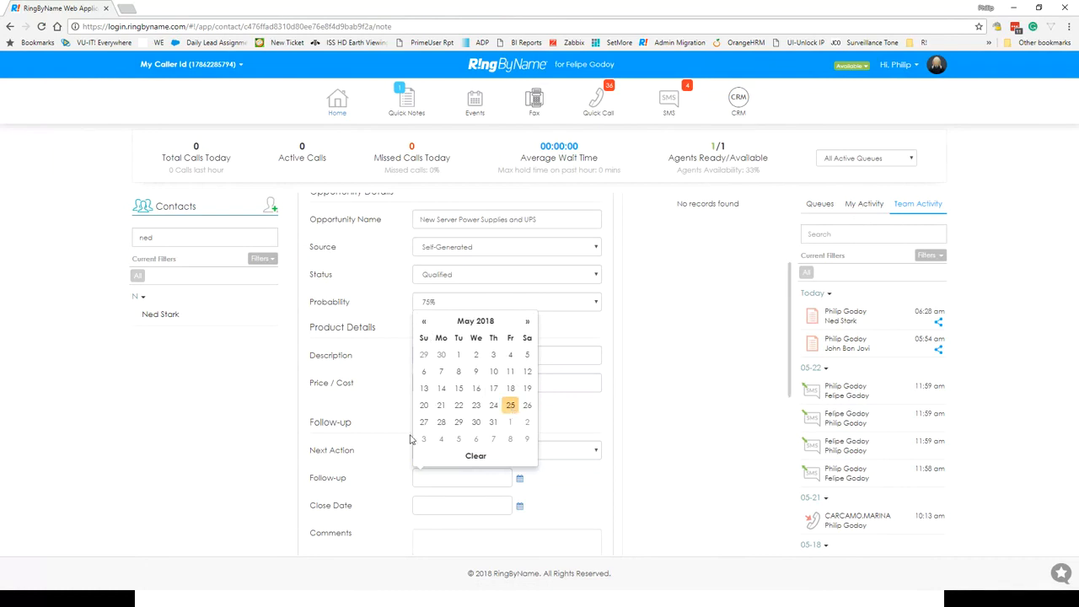
left_click(460, 423)
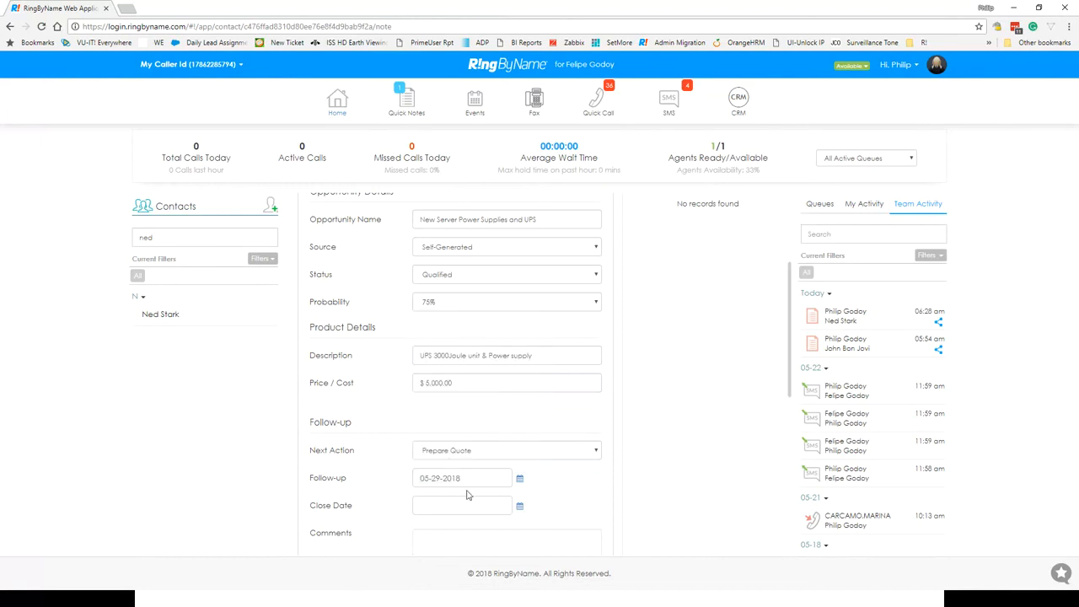
scroll(466, 491, "down", 1)
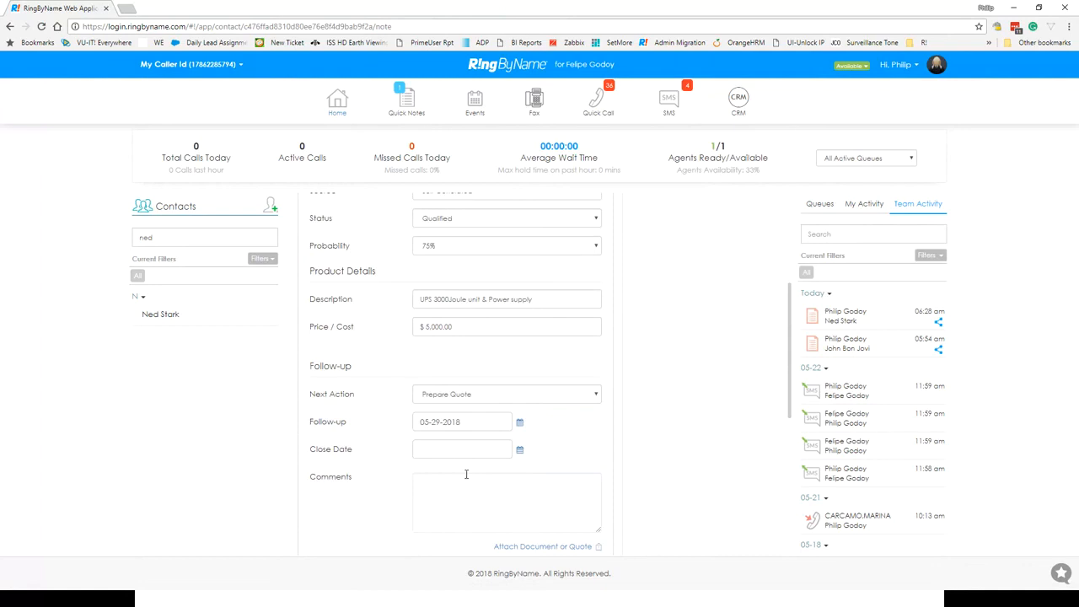
left_click(519, 450)
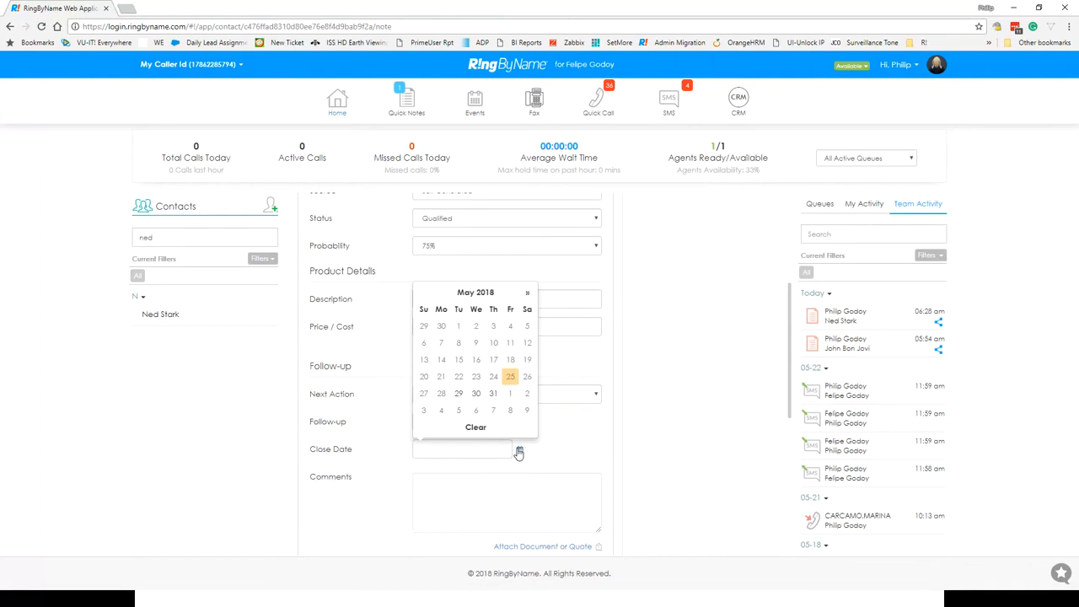
left_click(493, 393)
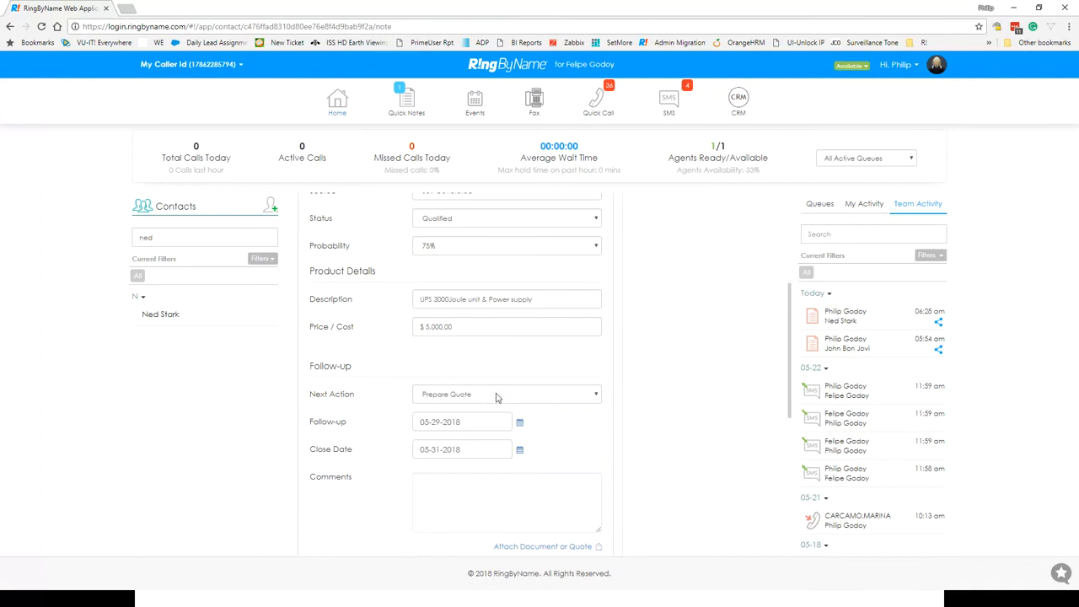
- Enter the opportunity comment "We spoke, he asked for quote and asked I return his call on Tuesday 5-31-2018"
left_click(465, 493)
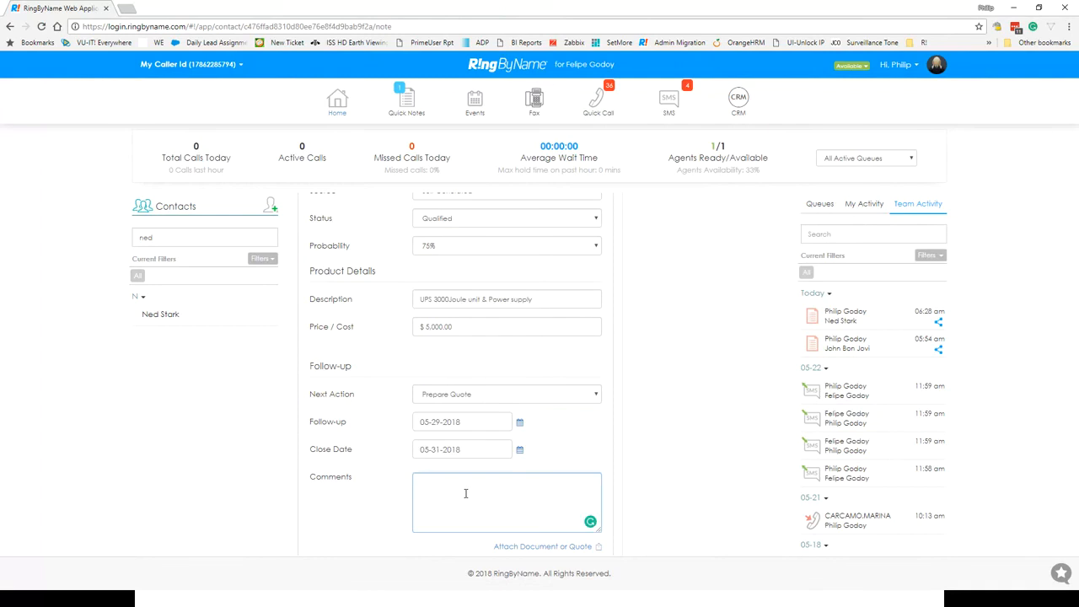
type("We spoke")
type("\\")
type(", he asked for")
type(" quo")
type("te and")
type(" asked i")
type("turn his co")
type("ll on")
type(" Tue")
type("sday")
type(" 5-31-")
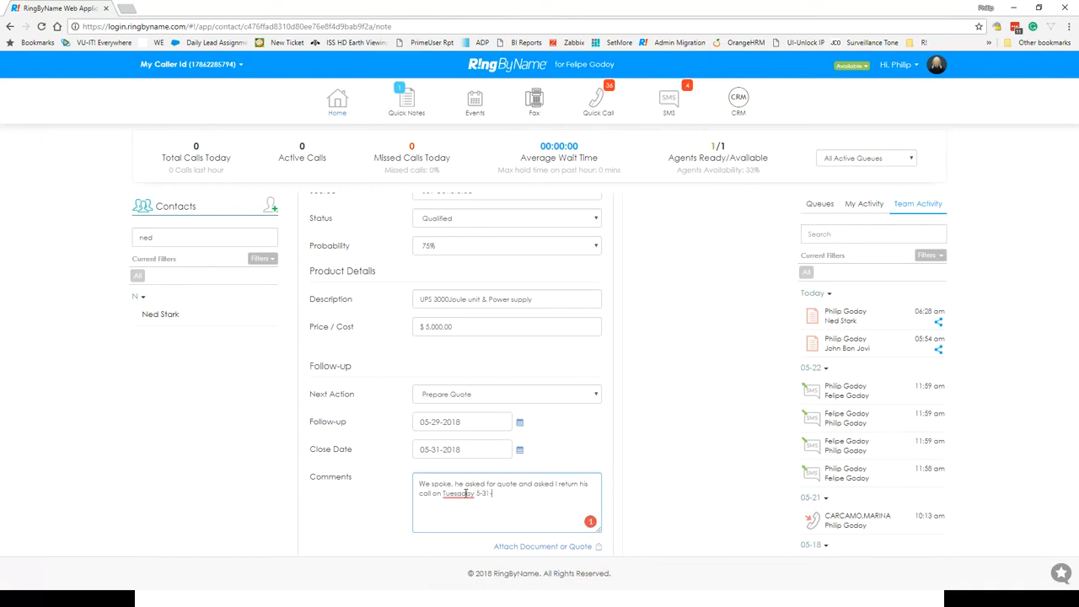
type("2018")
- Correct the spelling of "Tuesday" in the comment and save the opportunity
right_click(465, 493)
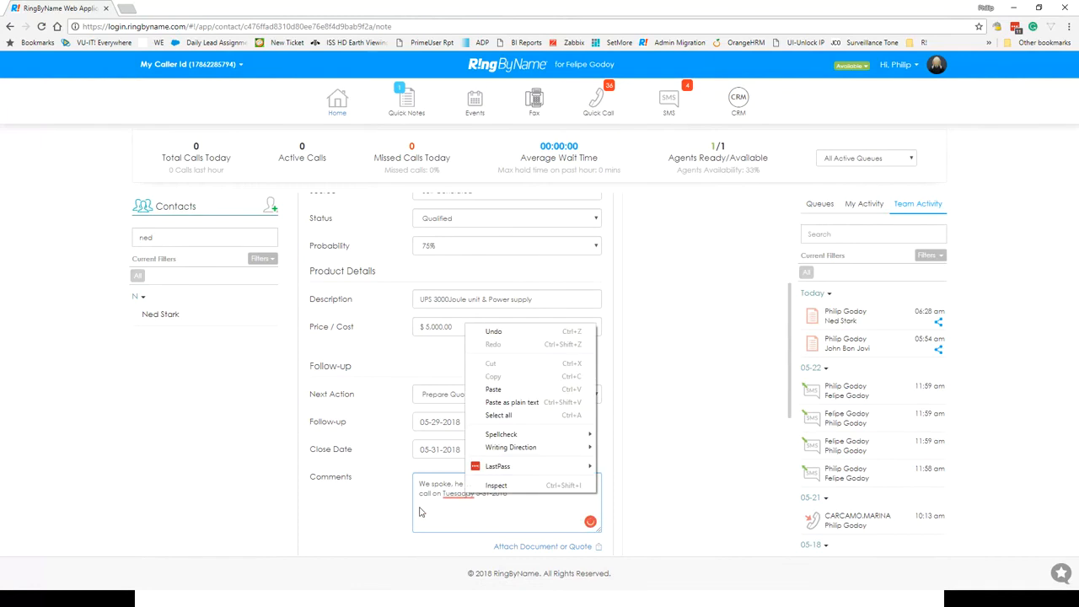
left_click(463, 502)
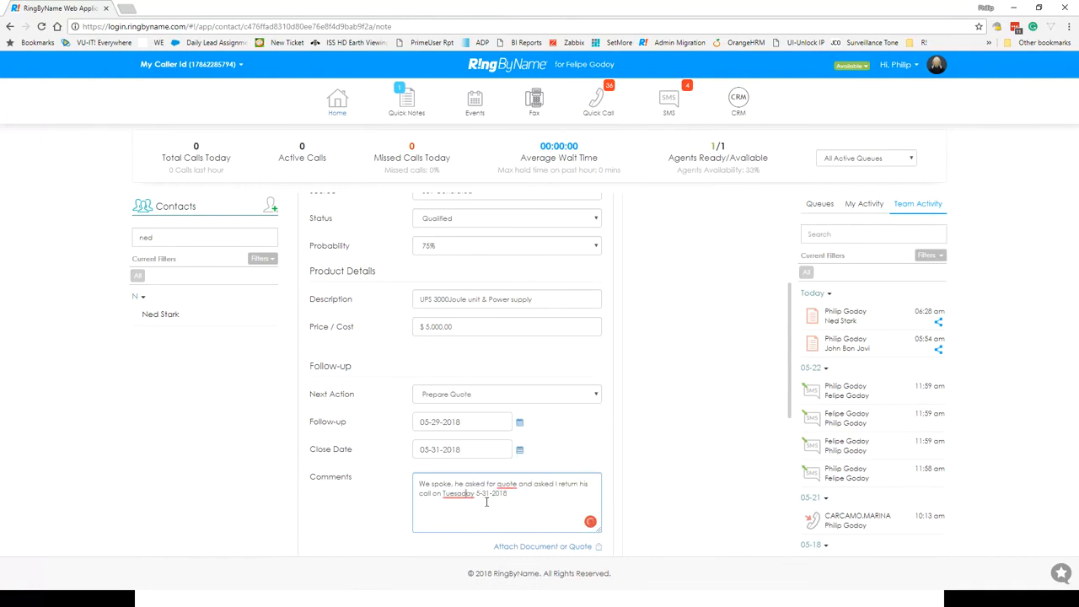
key("BackSpace")
type("d")
scroll(521, 545, "down", 1)
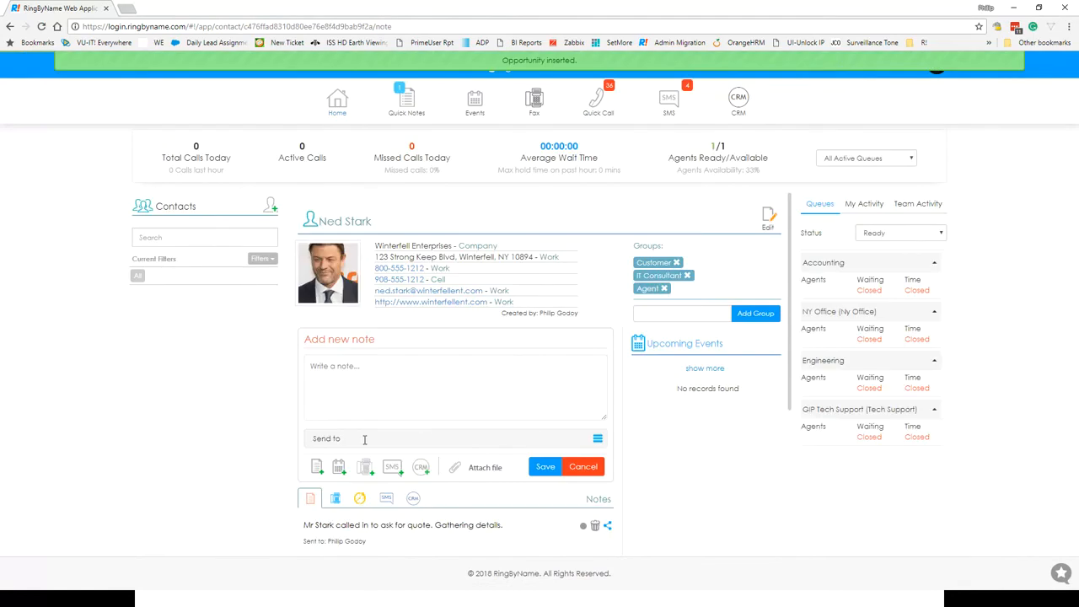
- Review the contact's CRM opportunity history and the list of own recent activity
scroll(364, 439, "down", 1)
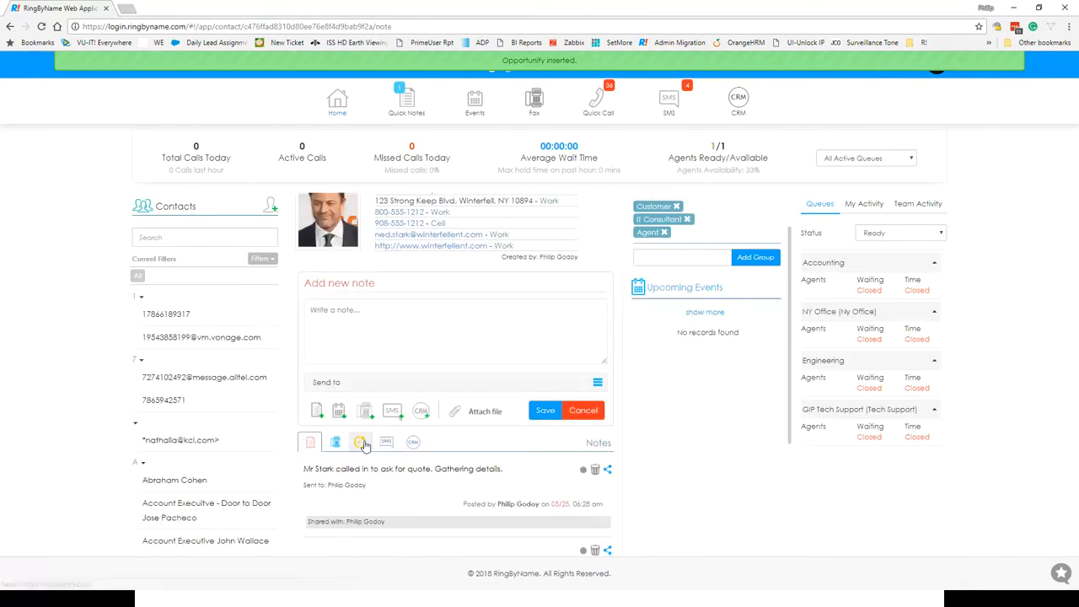
left_click(415, 443)
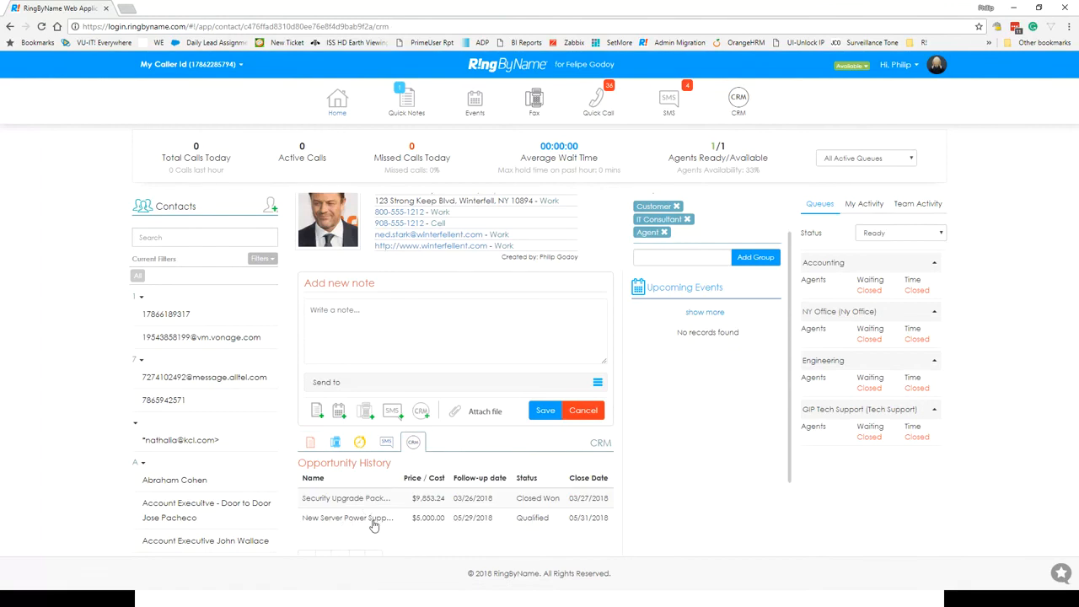
left_click(870, 204)
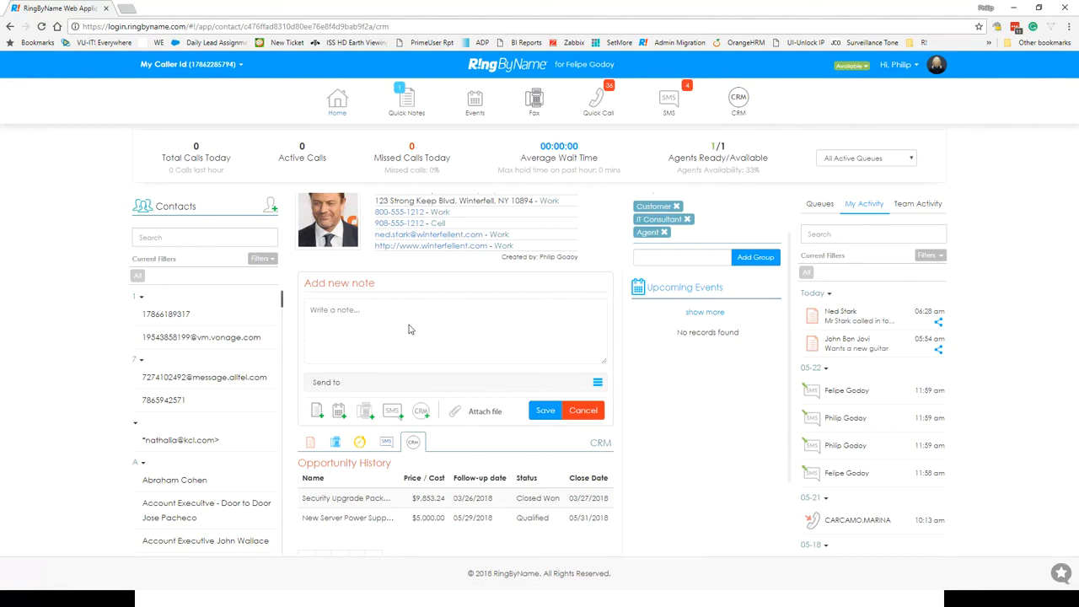
scroll(409, 329, "up", 1)
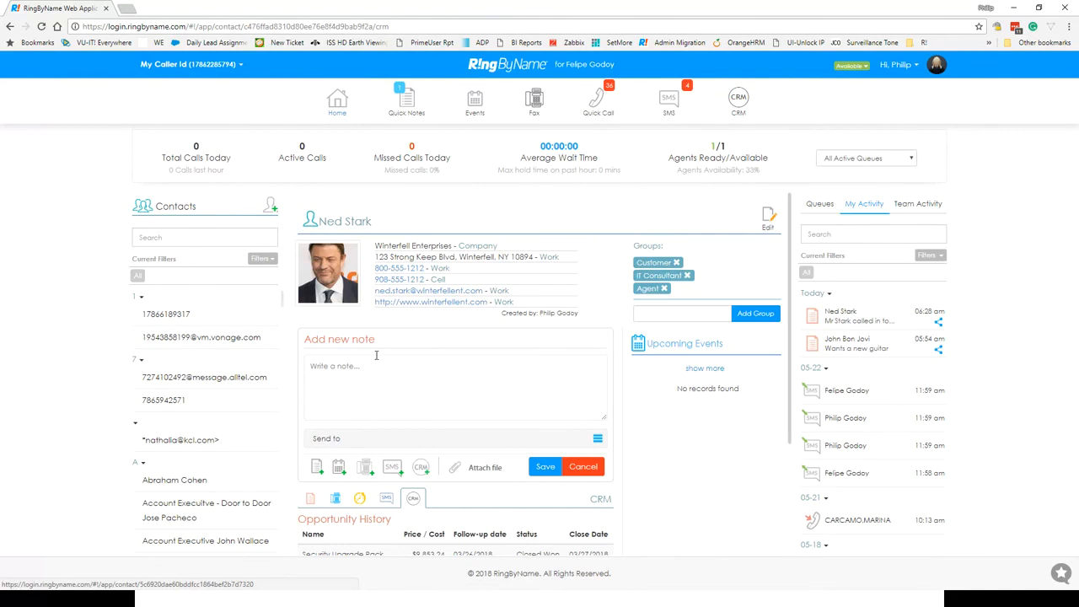
scroll(376, 355, "down", 1)
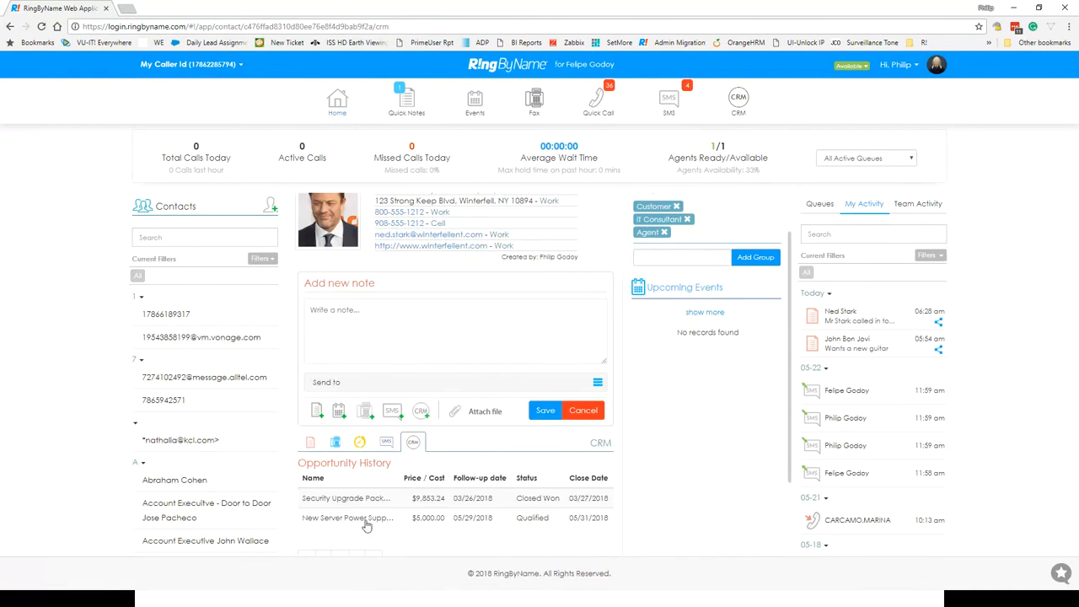
left_click(366, 519)
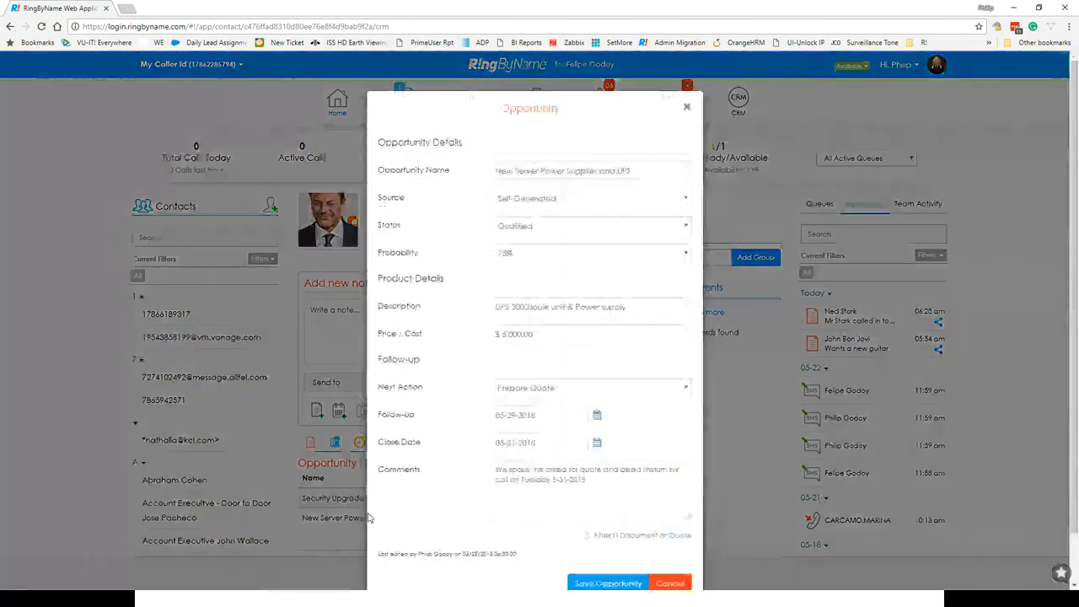
left_click(650, 538)
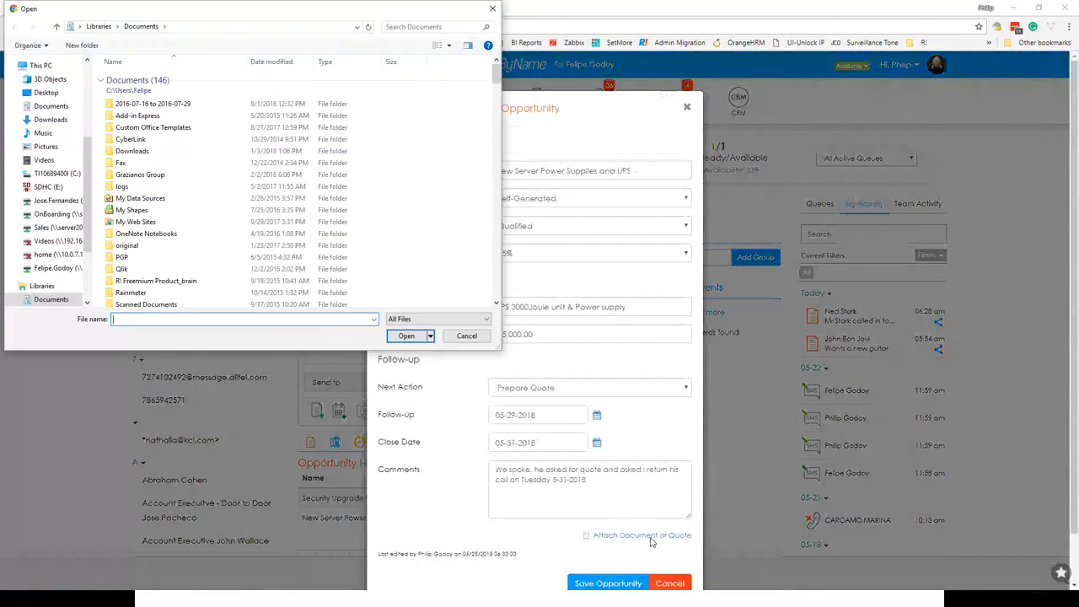
scroll(319, 302, "down", 5)
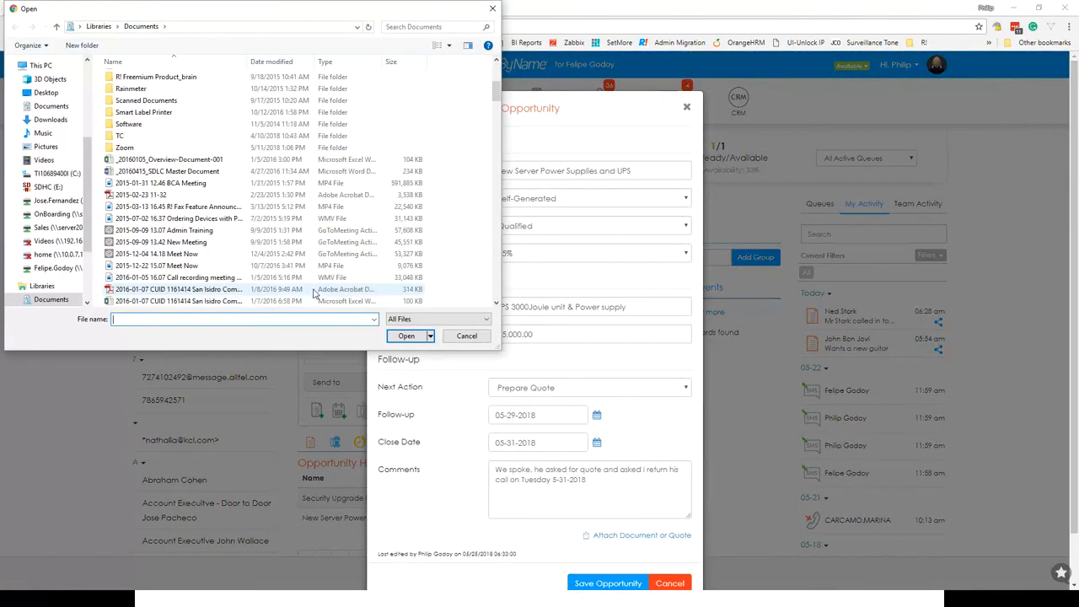
left_click(311, 195)
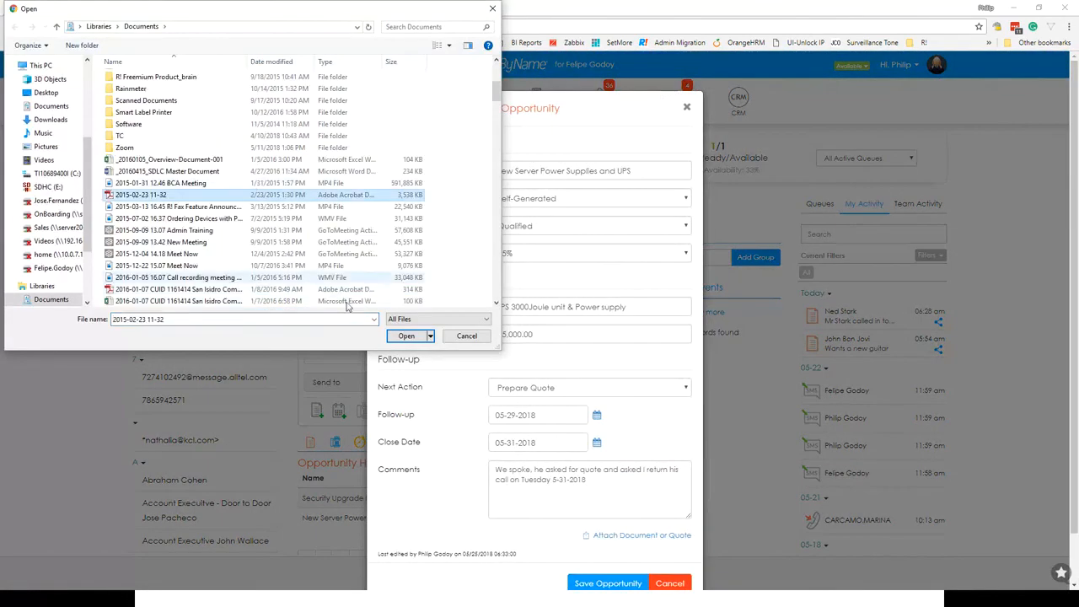
left_click(396, 336)
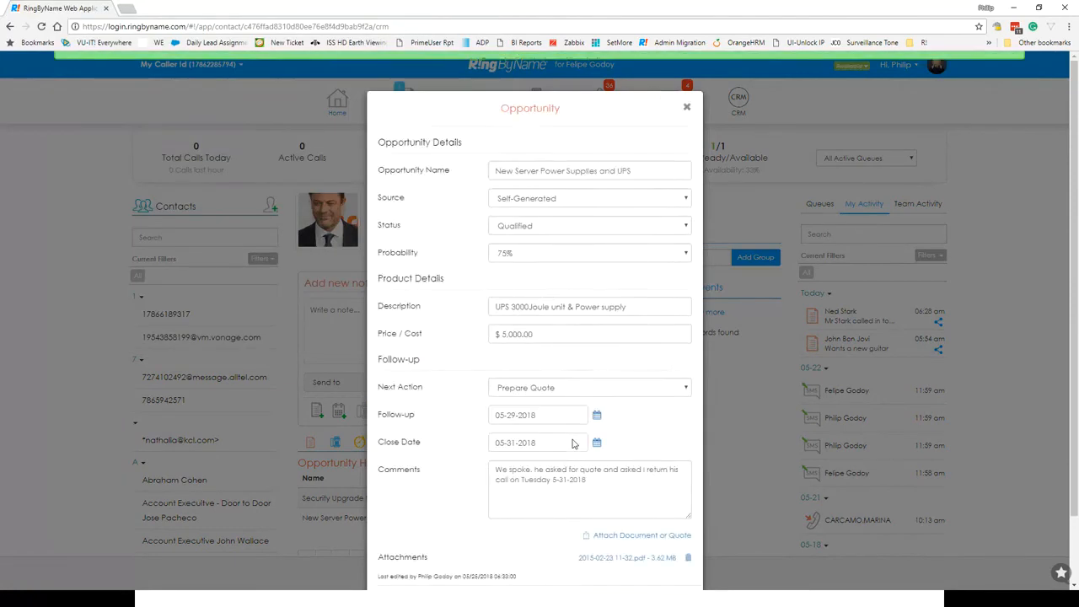
scroll(595, 481, "down", 1)
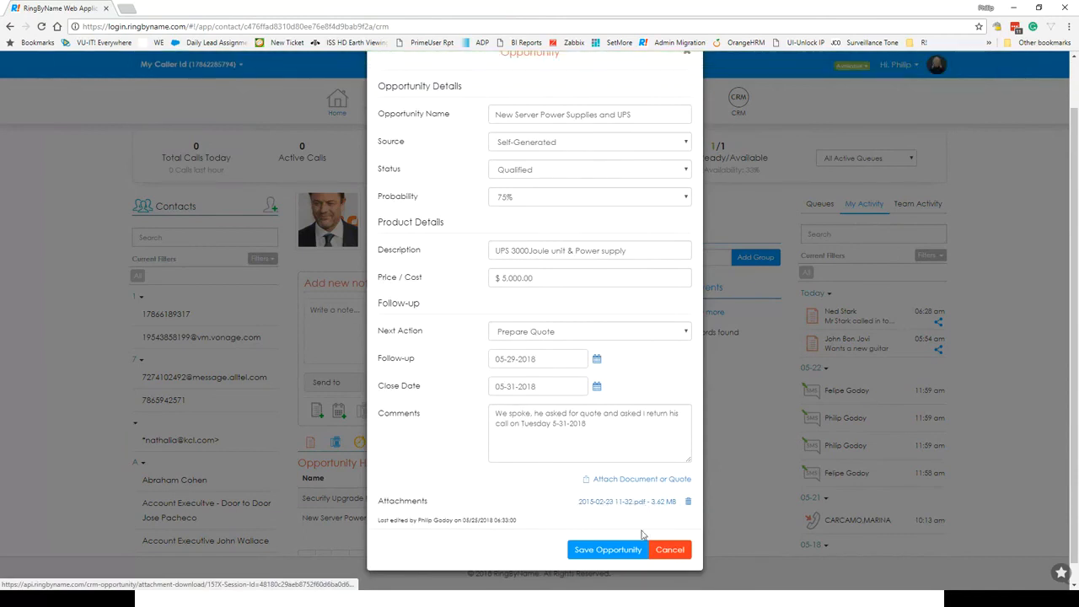
left_click(625, 554)
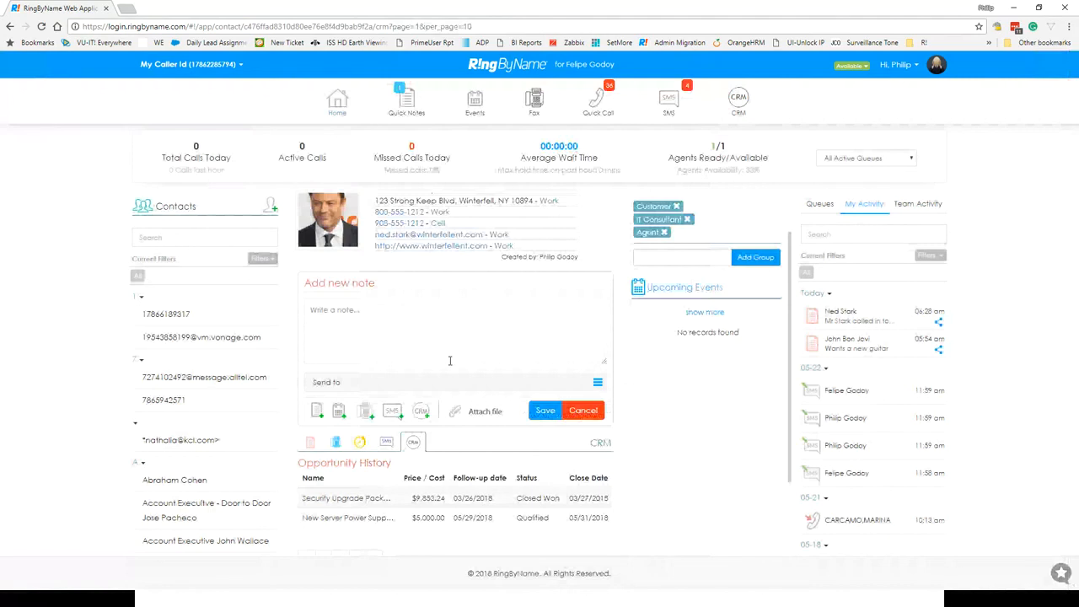
- Open the overall CRM opportunity list and sort it by opportunity name, finishing with a sort by follow-up date
scroll(449, 361, "up", 1)
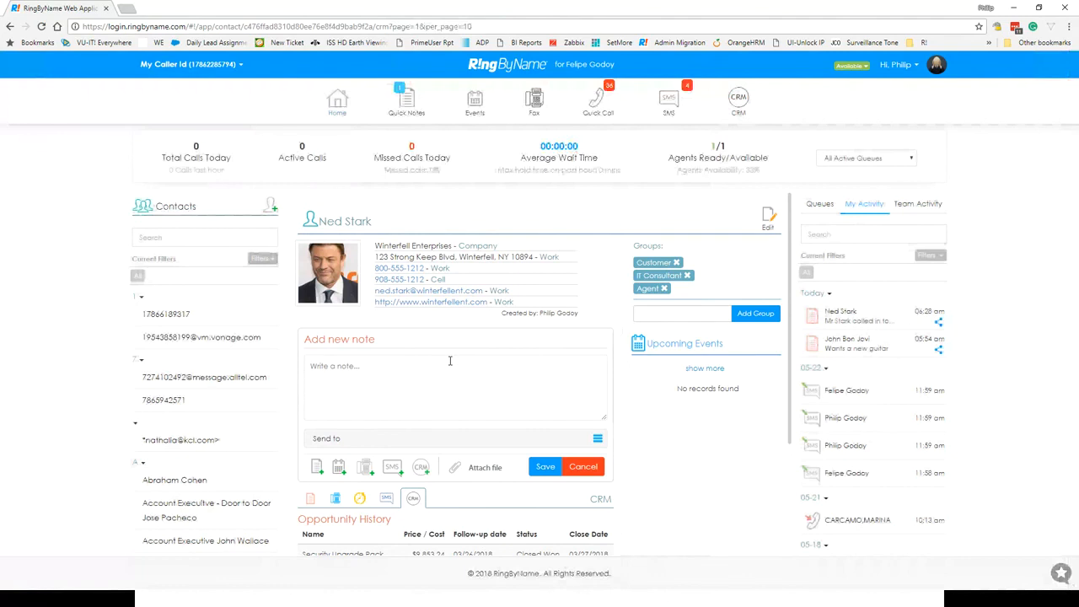
left_click(738, 103)
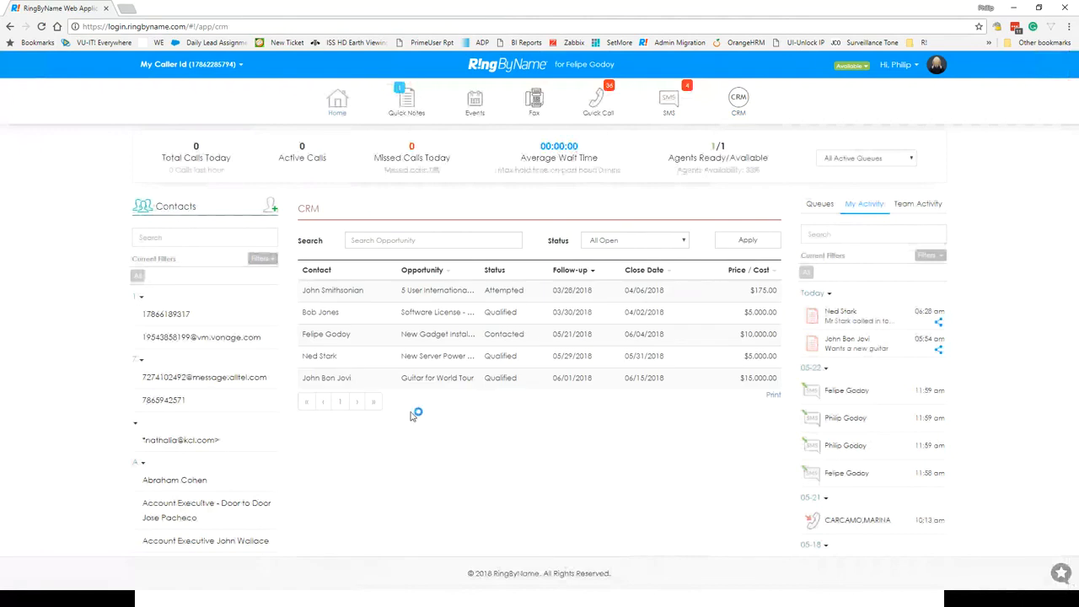
left_click(449, 272)
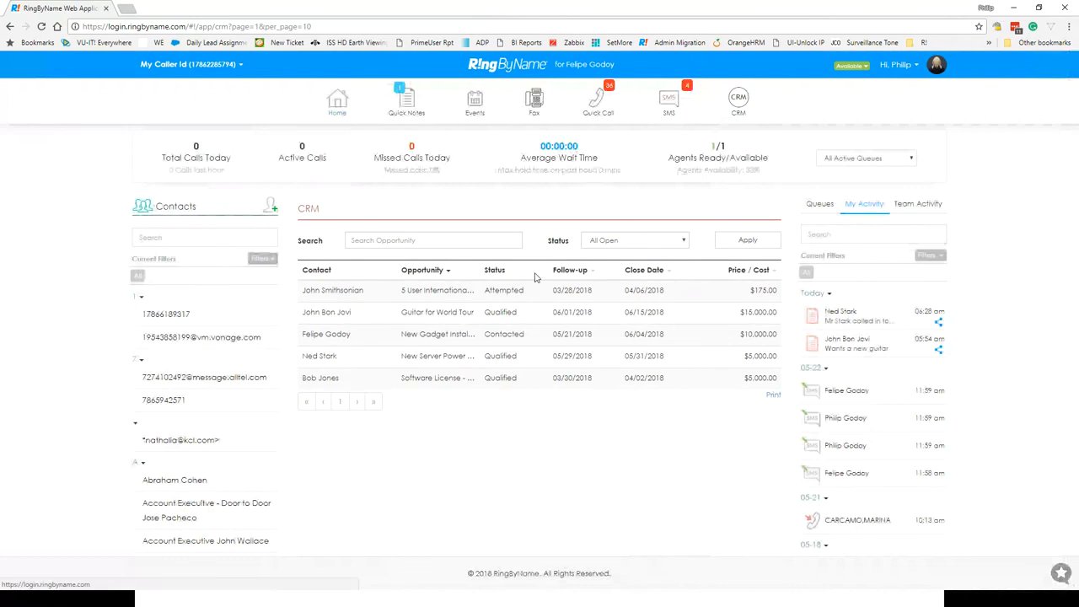
left_click(591, 272)
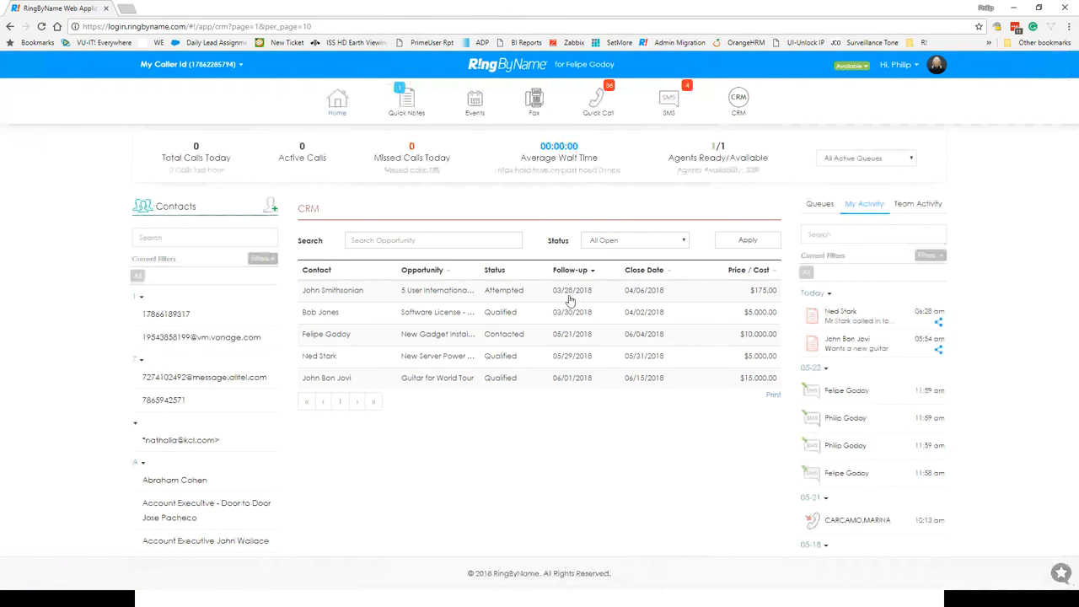
- Inspect the status filter options of the opportunity list, leaving All Open selected, and activate the opportunity search
left_click(609, 243)
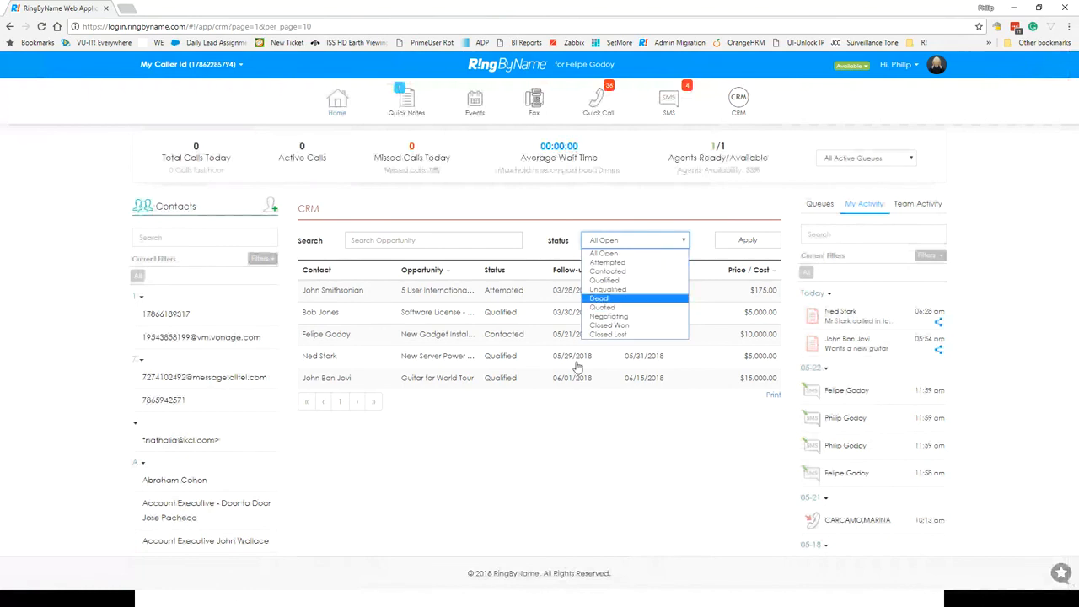
left_click(560, 422)
left_click(376, 240)
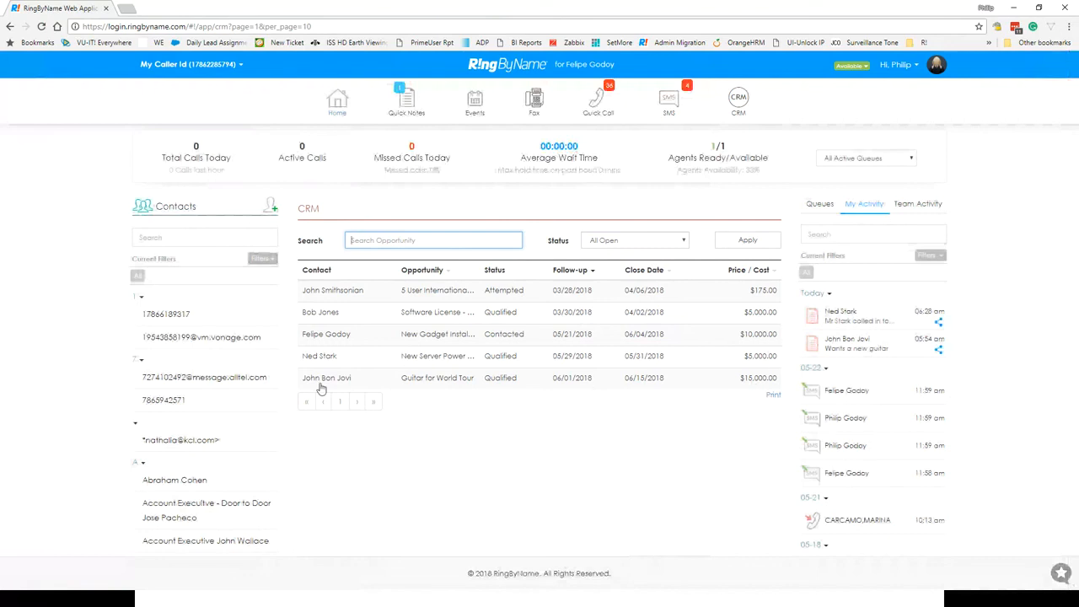
- Review the product, follow-up and attachment details of the "Guitar for World Tour" opportunity and close it without saving
left_click(429, 381)
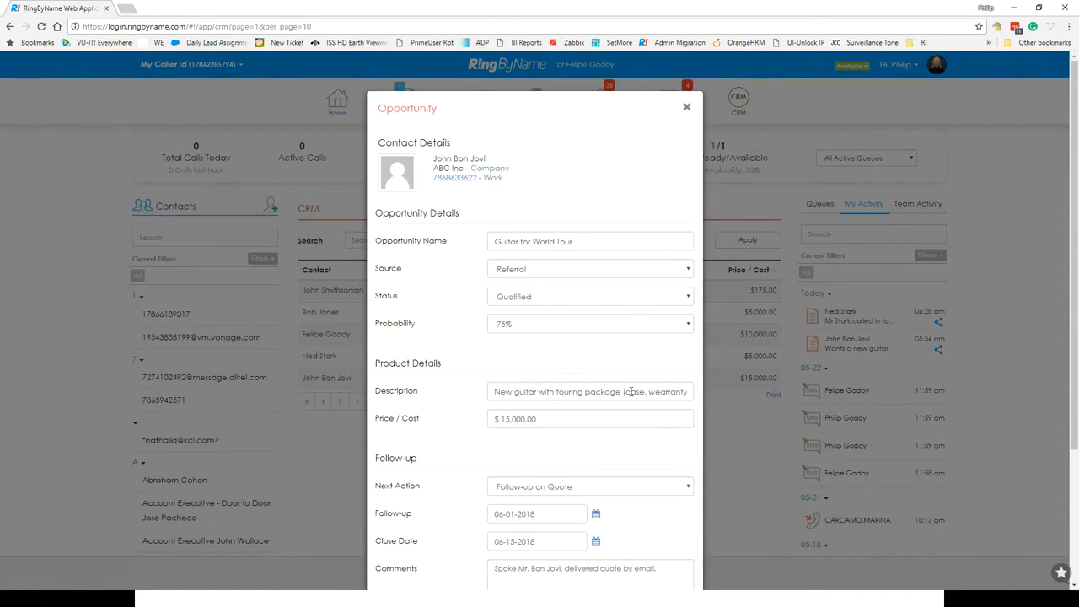
left_click_drag(630, 391, 707, 394)
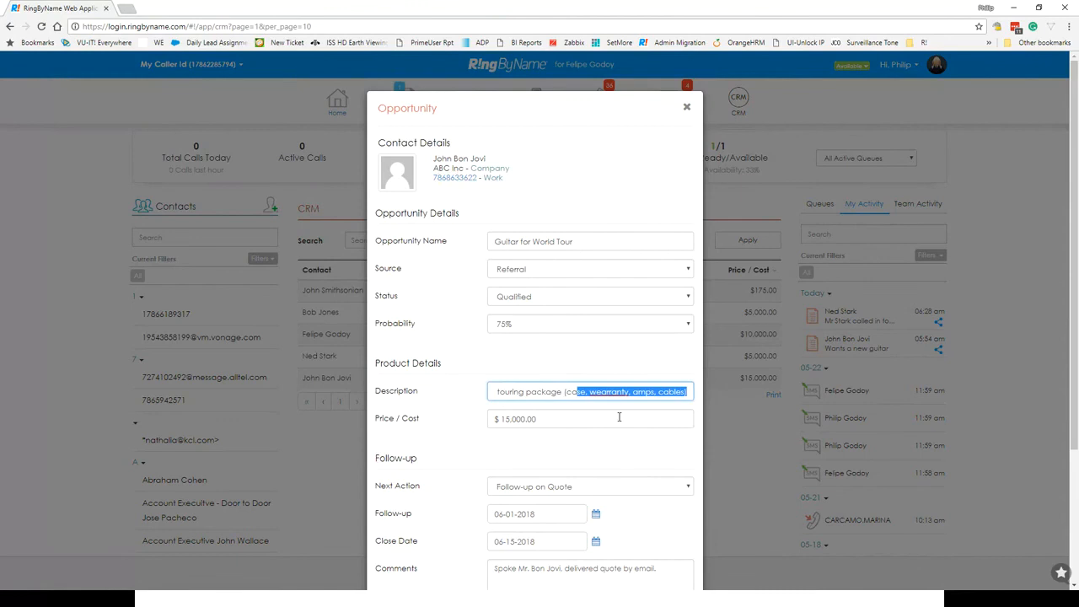
left_click(580, 421)
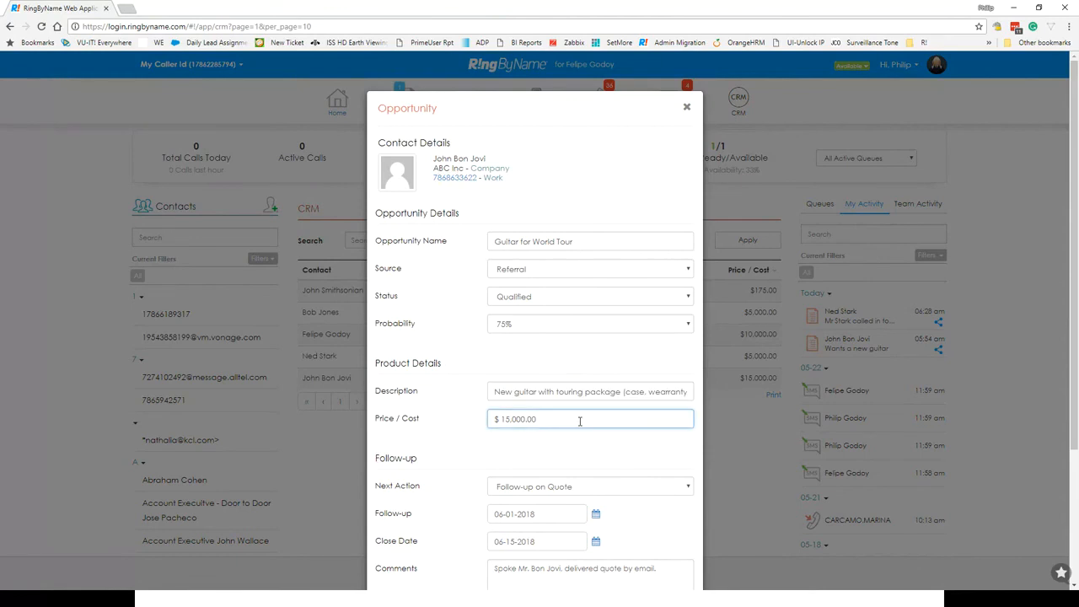
scroll(580, 421, "down", 3)
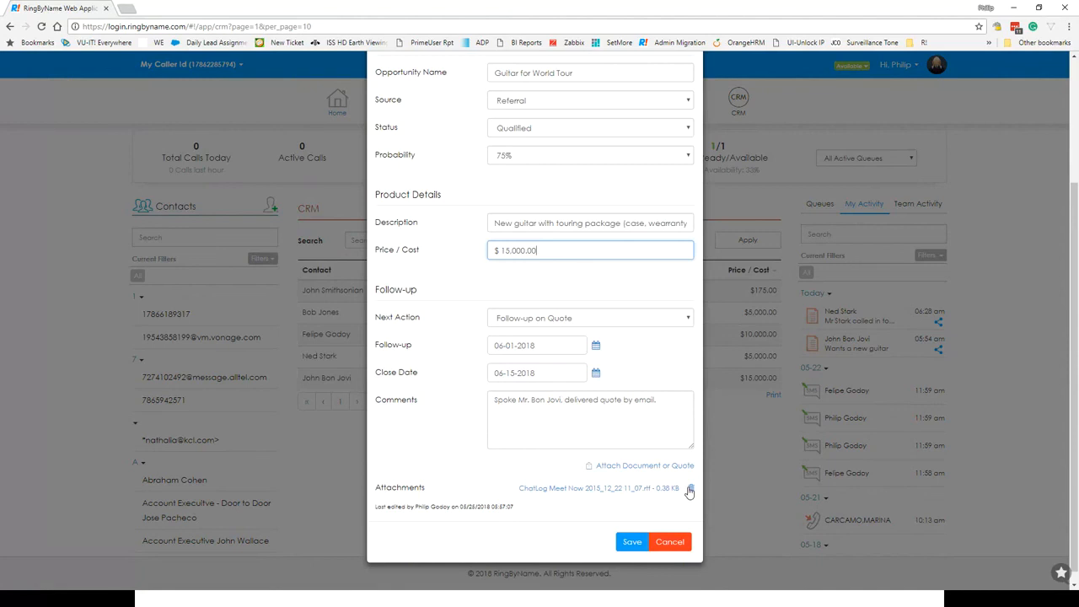
left_click(670, 542)
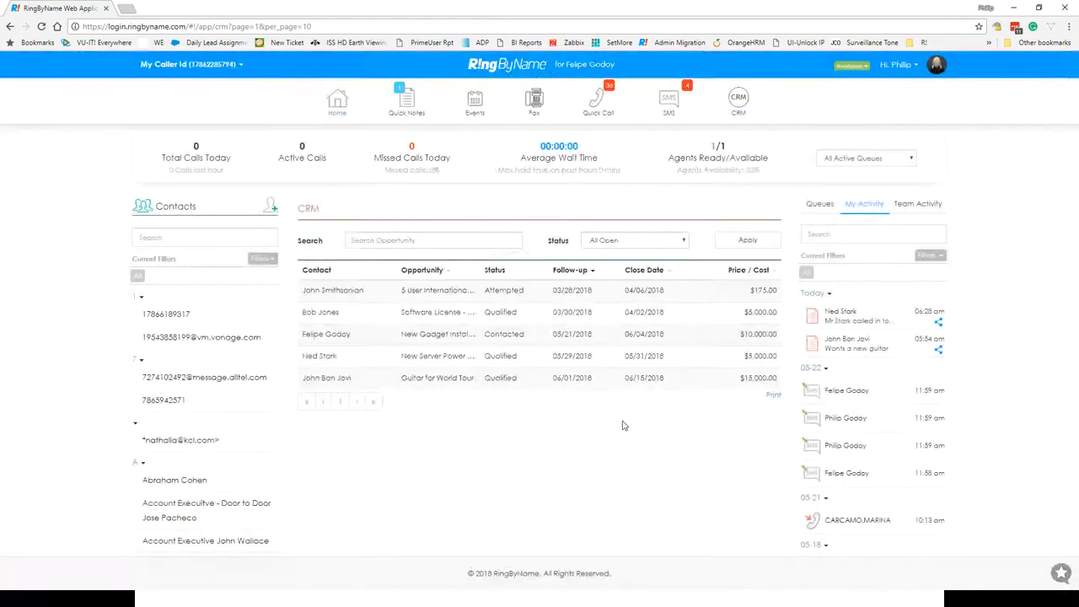
- Export the open opportunity list as the PDF "page" in Downloads, view the exported file, and close it
left_click(773, 399)
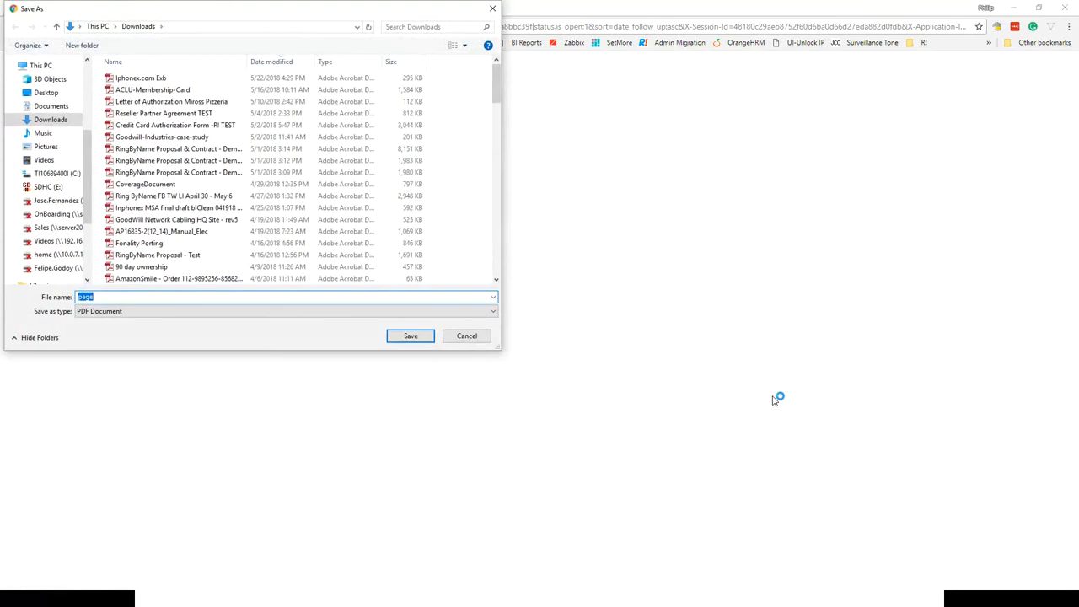
left_click(411, 336)
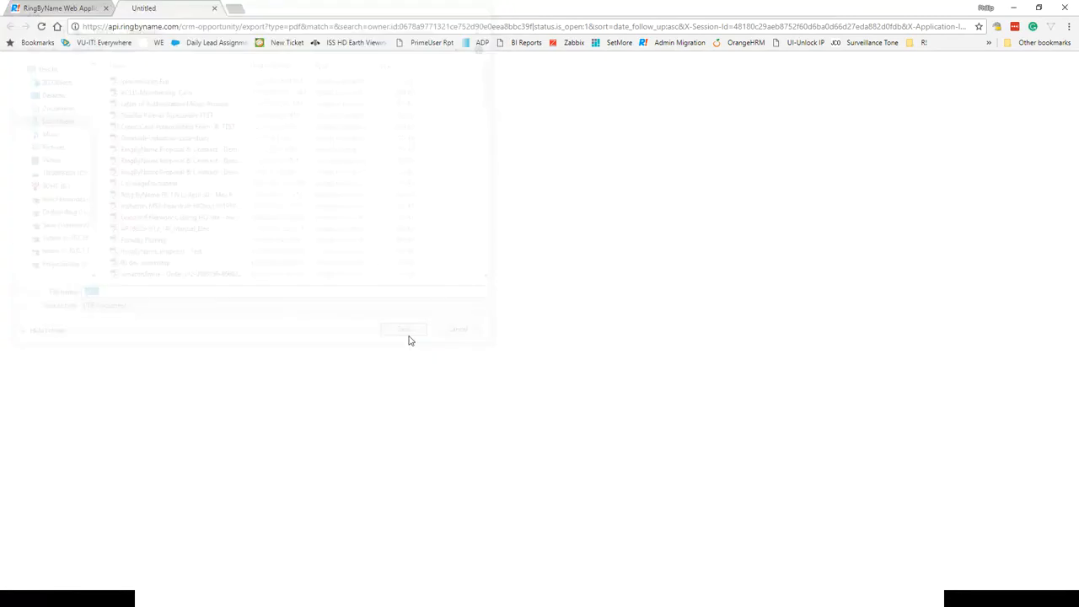
left_click(38, 577)
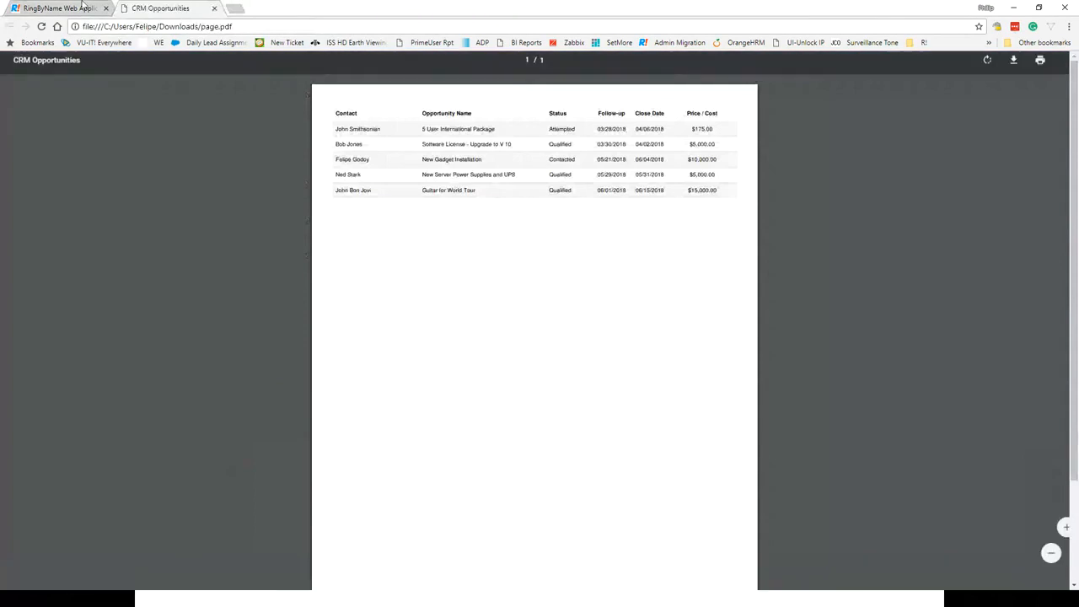
left_click(214, 8)
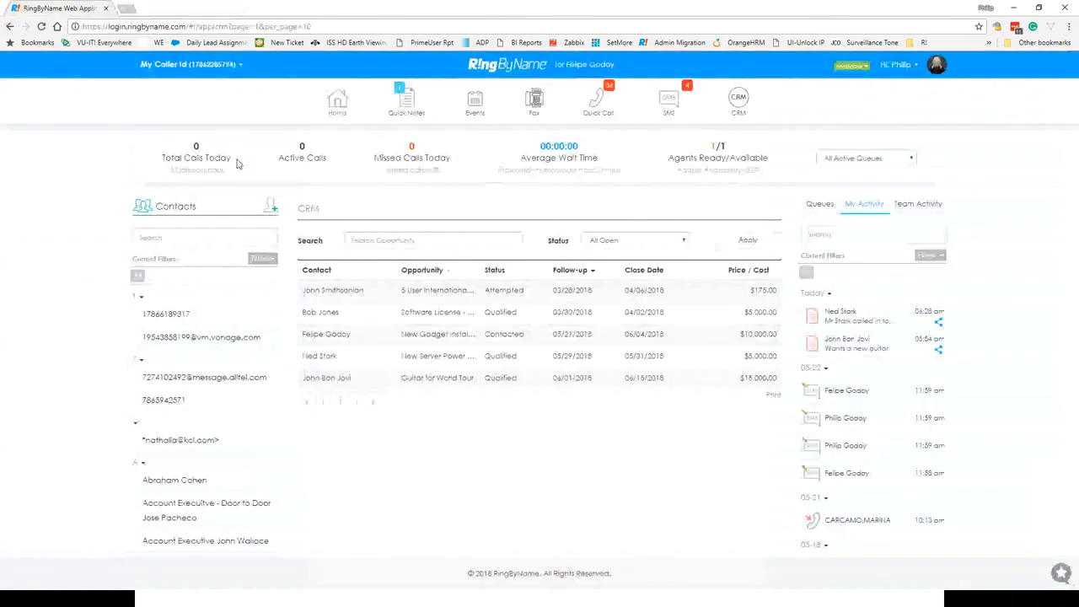
- Open the CRM opportunities page in System Administration and search for all opportunities without any filters
left_click(896, 75)
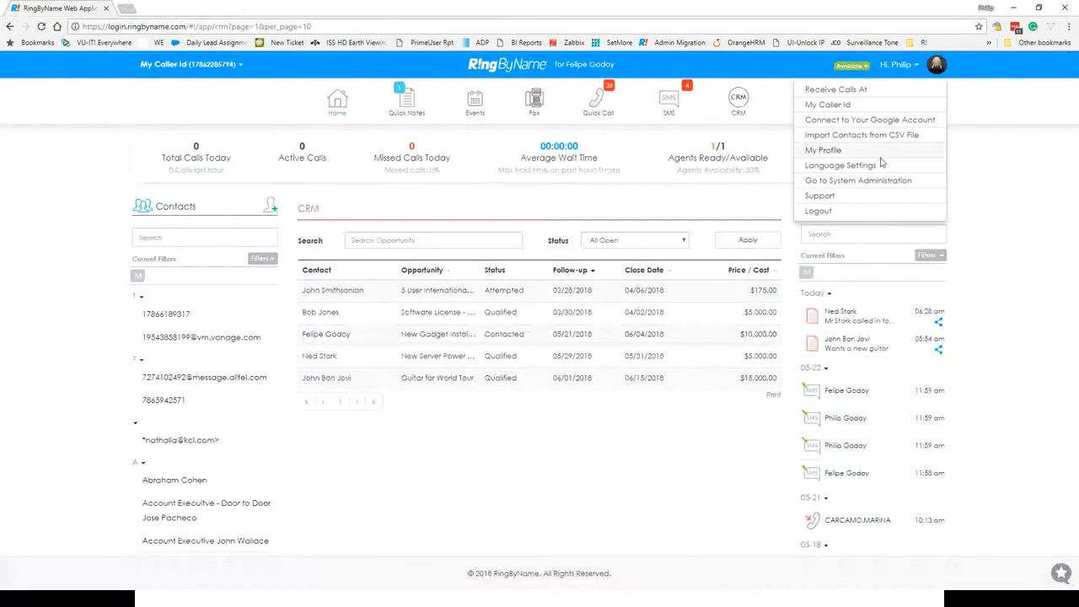
left_click(877, 186)
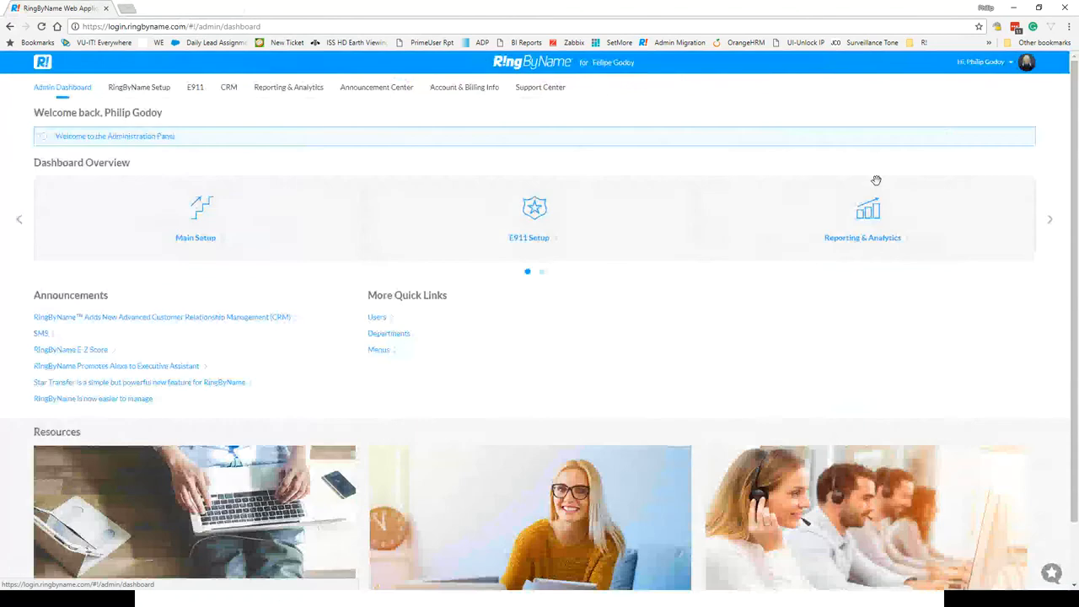
left_click(229, 90)
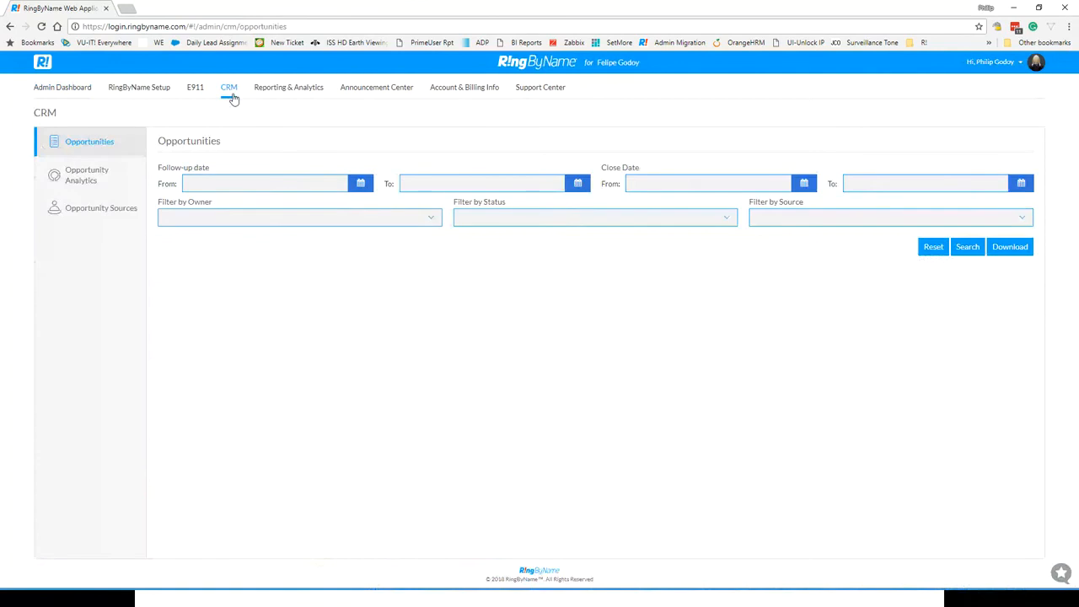
left_click(967, 249)
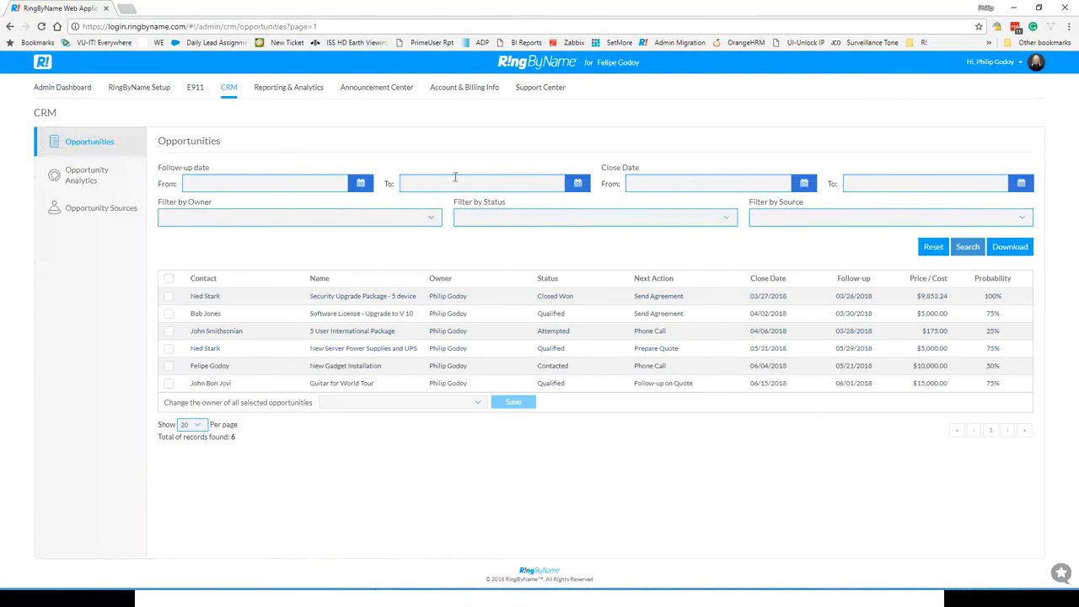
- Inspect the follow-up date, close date and owner filters of the administration opportunity list without choosing any values
left_click(260, 183)
left_click(406, 183)
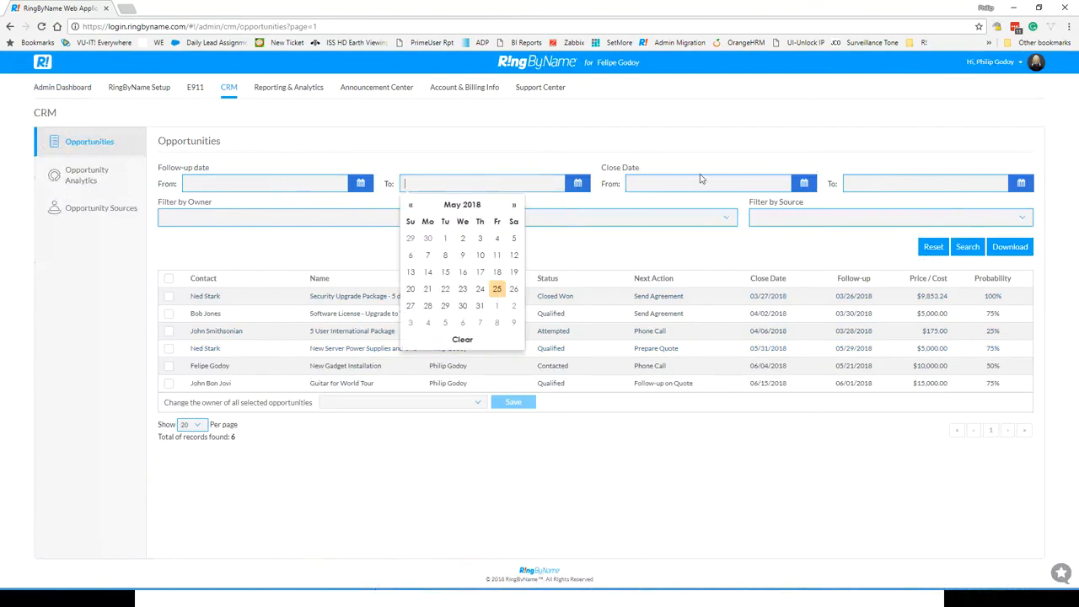
left_click(700, 180)
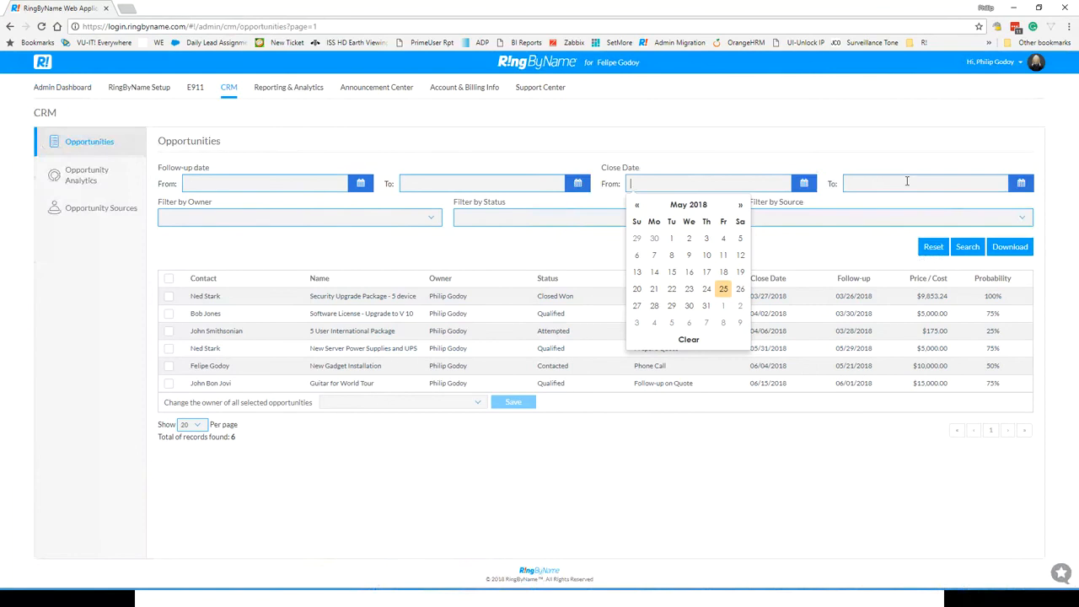
left_click(907, 181)
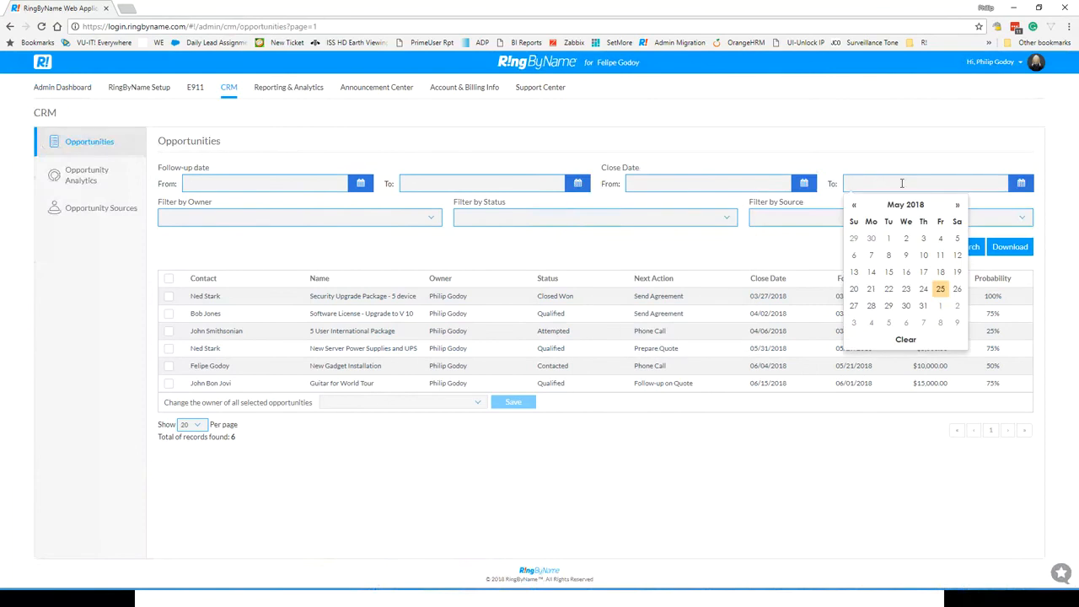
left_click(304, 220)
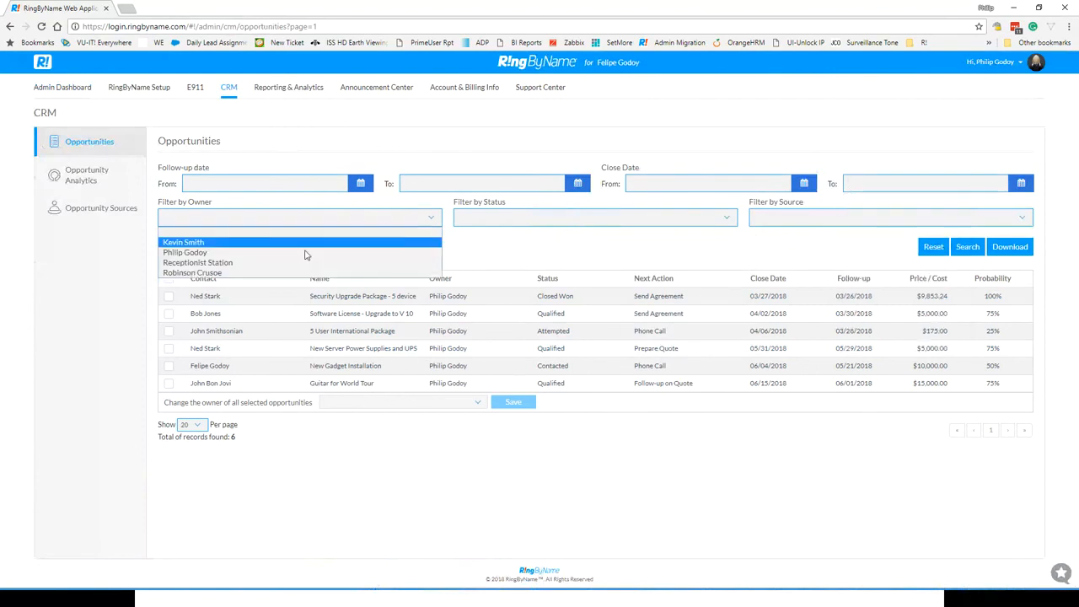
- Filter the opportunities by the Closed Won status and run the search
left_click(486, 221)
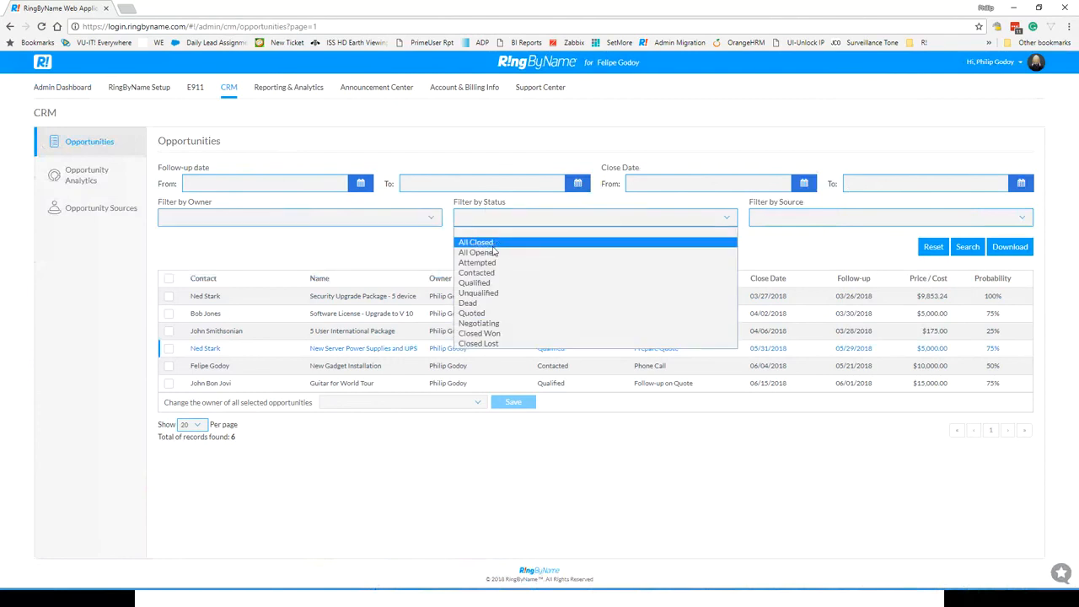
left_click(499, 336)
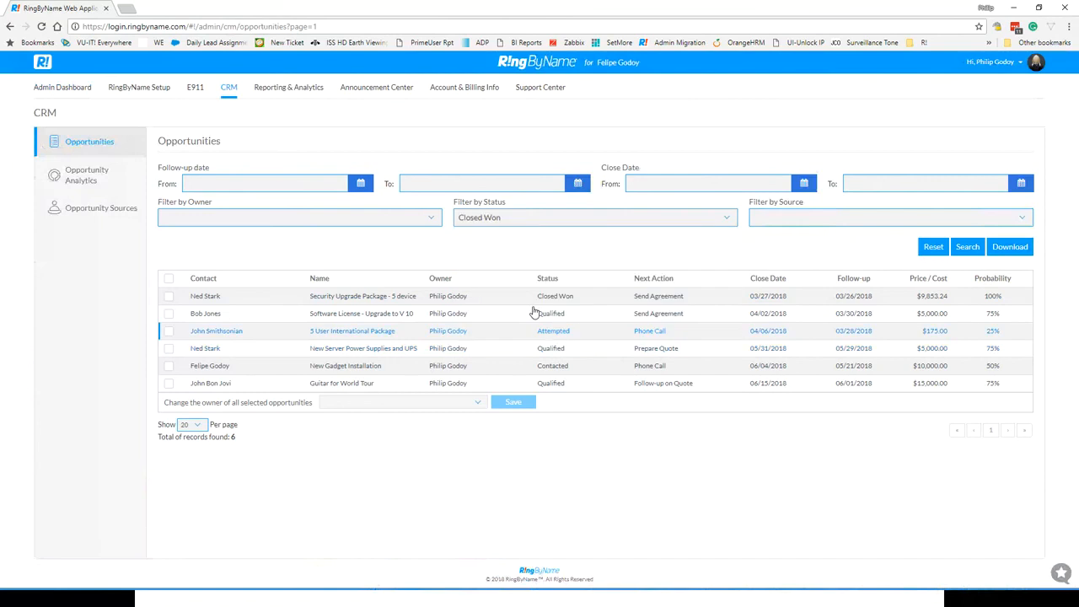
left_click(971, 252)
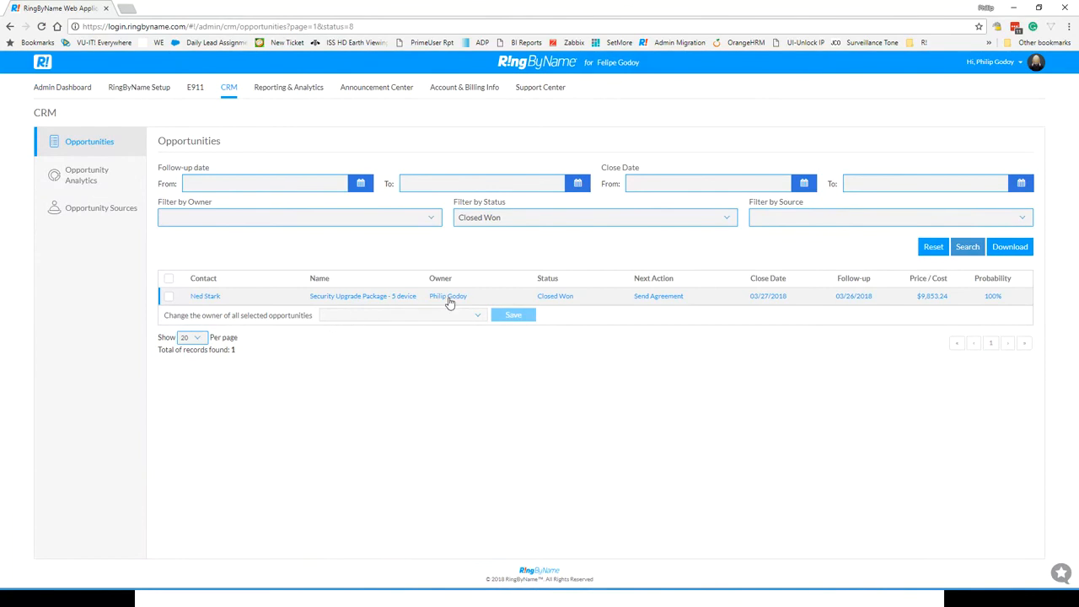
- Search for opportunities with the Closed Lost status, and clear the status filter to list all opportunities again
left_click(481, 217)
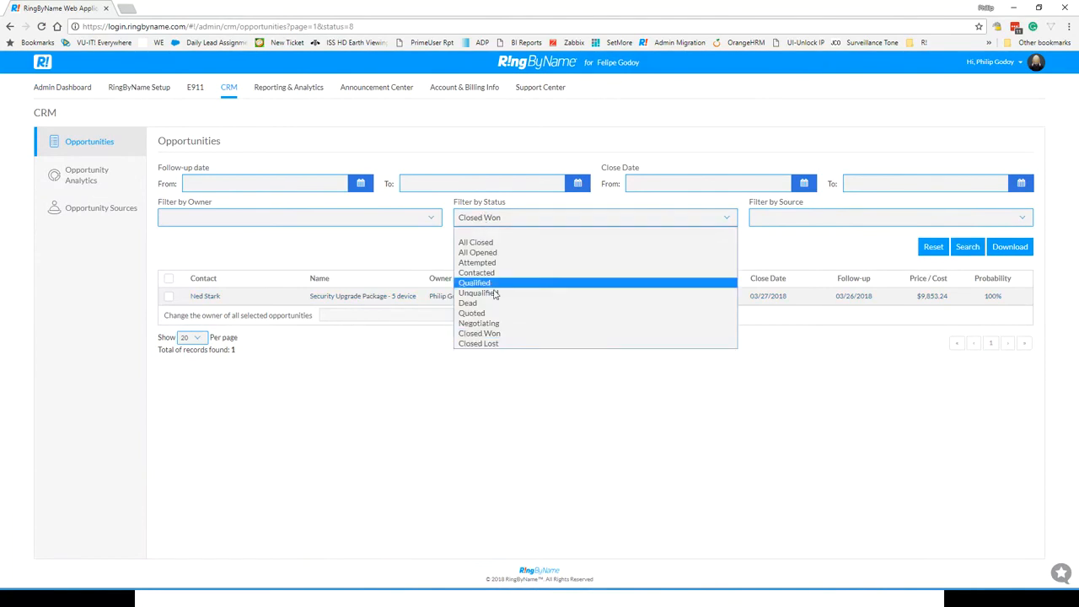
left_click(518, 345)
left_click(967, 246)
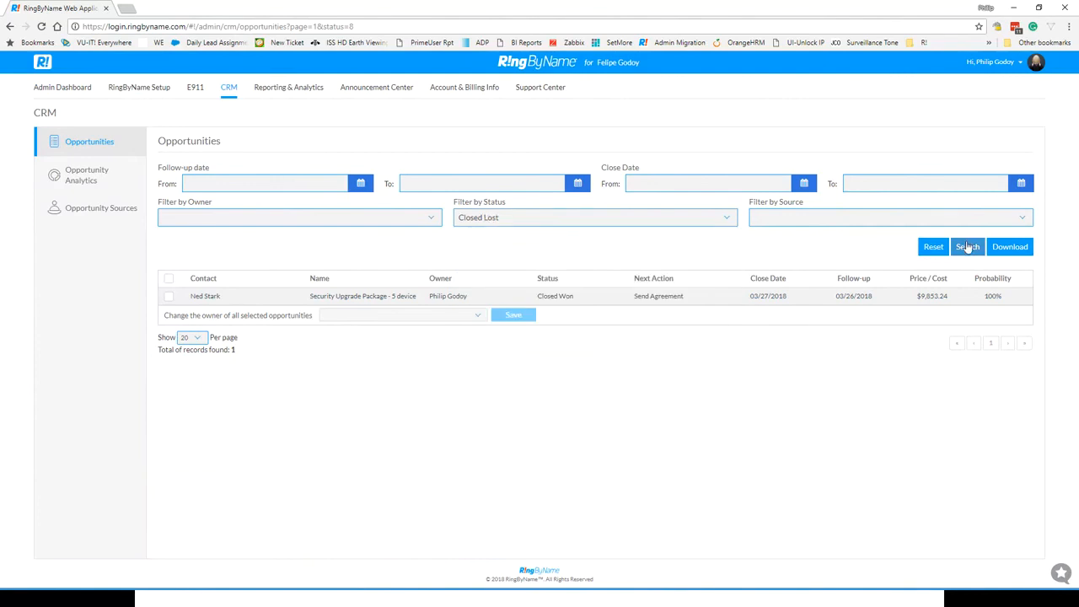
left_click(541, 223)
left_click(539, 235)
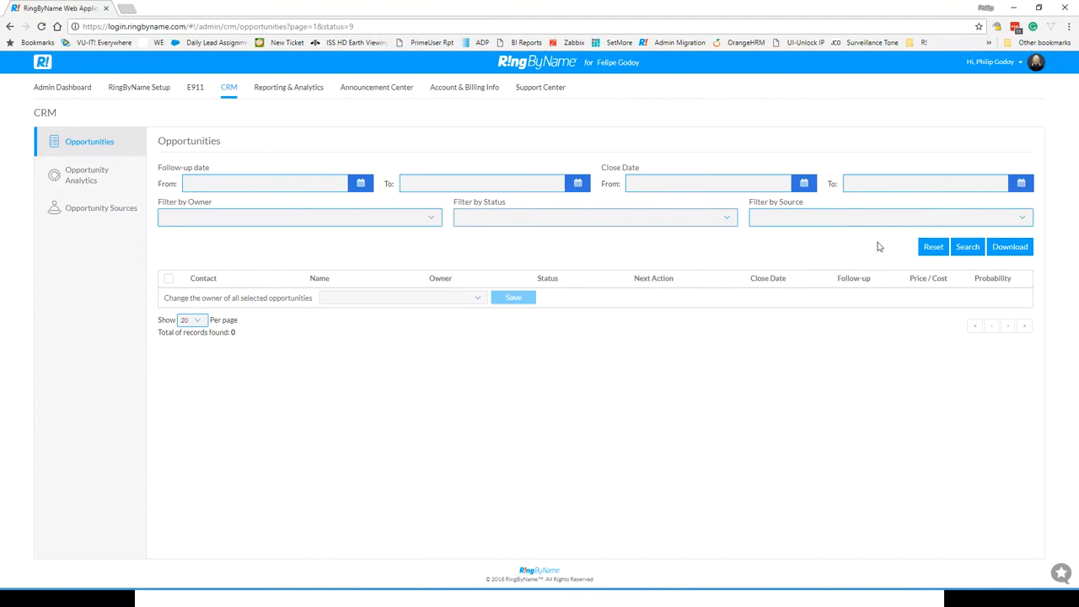
left_click(967, 246)
- Search the opportunities by the source Google Ad Roll and by the source Word of Mouth
left_click(872, 218)
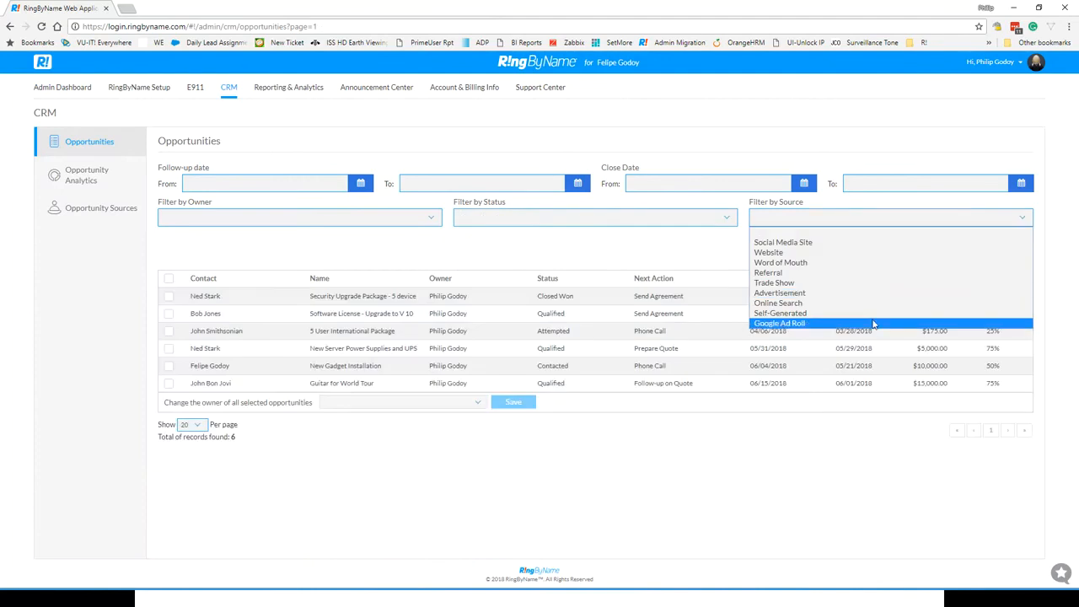
left_click(795, 323)
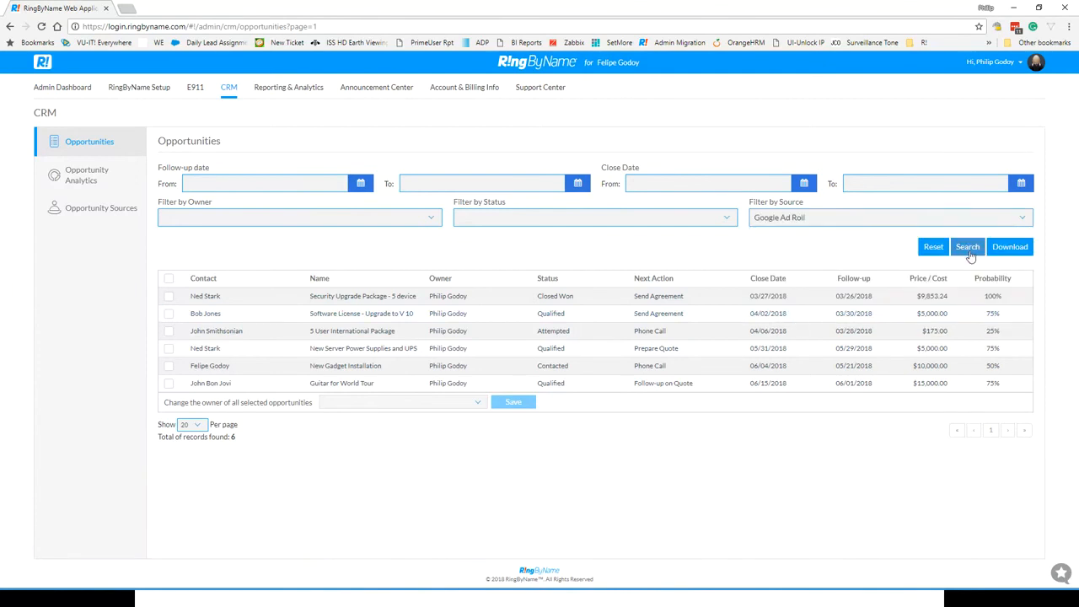
left_click(968, 250)
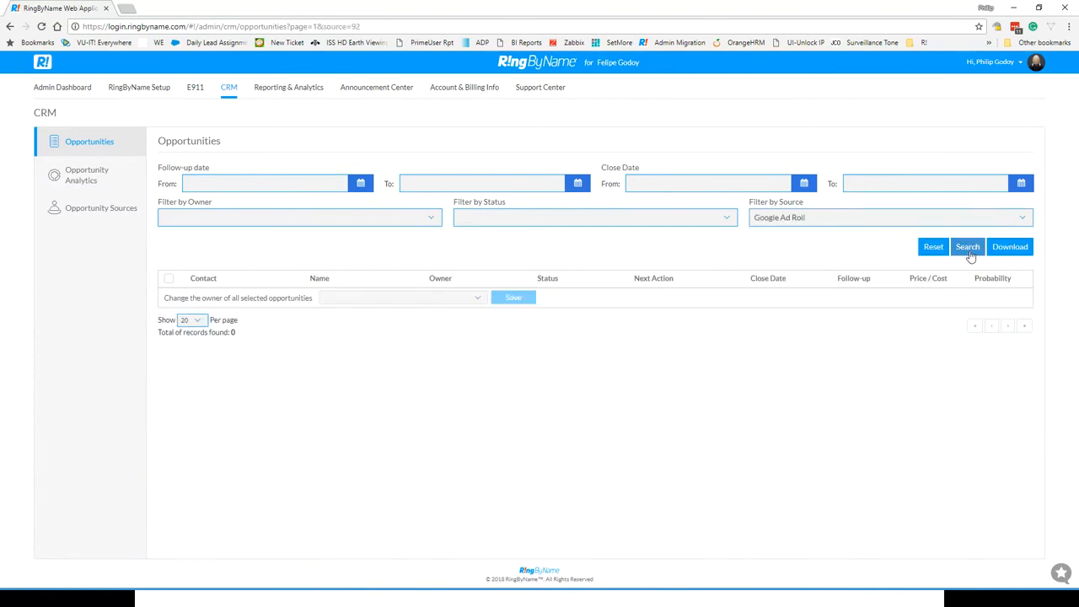
left_click(852, 223)
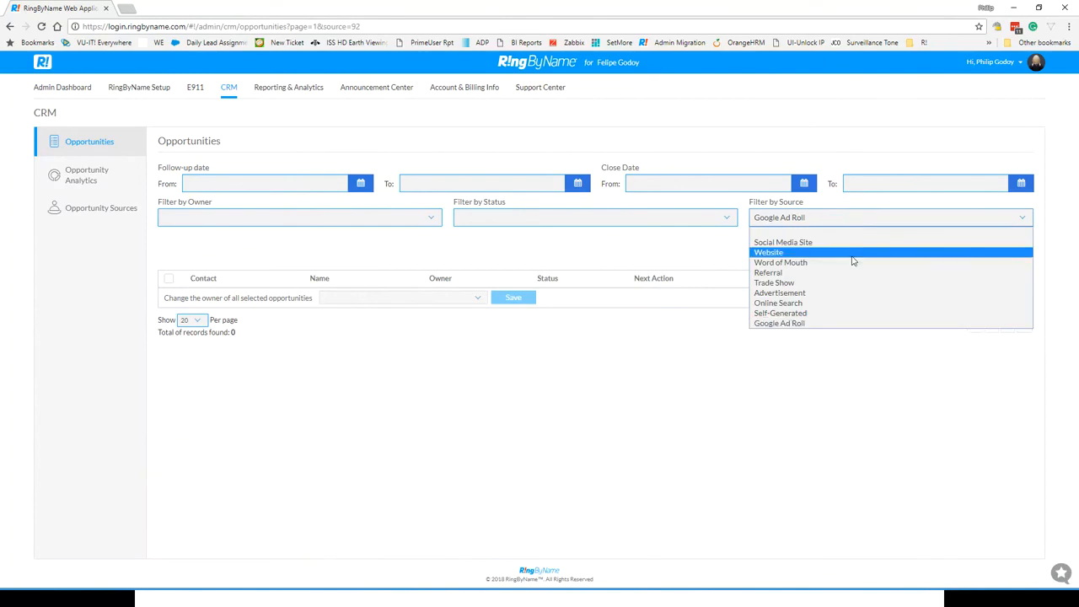
left_click(851, 262)
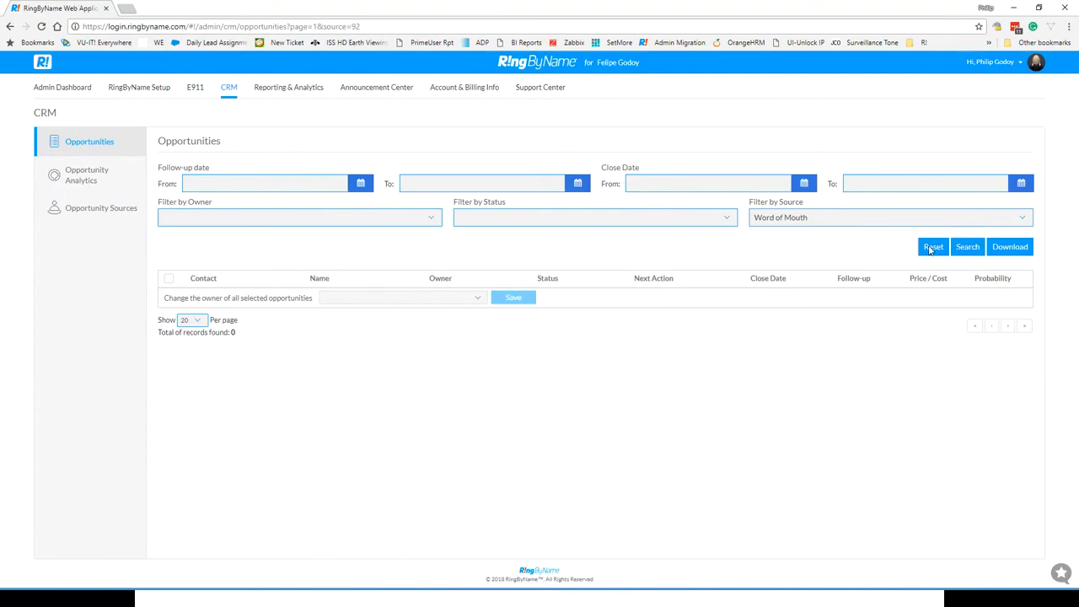
left_click(963, 250)
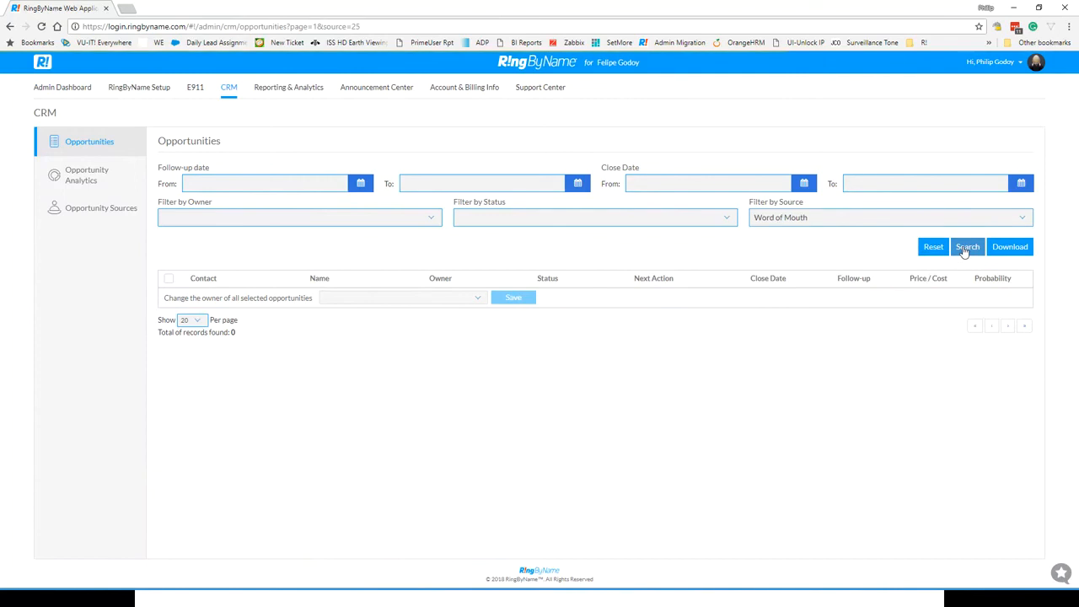
- Search for opportunities with the Referral source, and clear the source filter to list all opportunities again
left_click(814, 223)
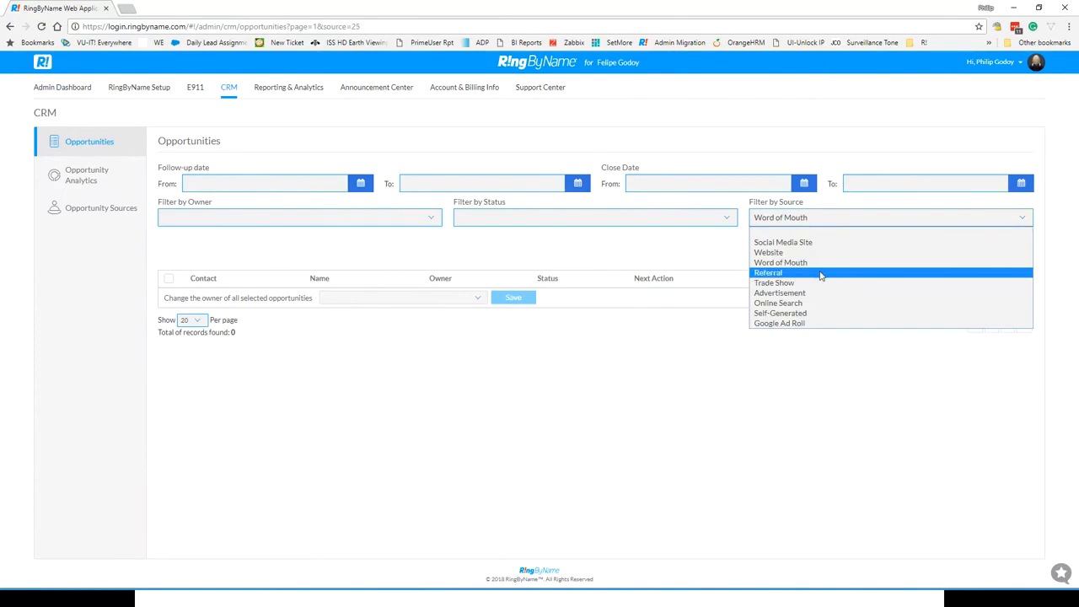
left_click(814, 272)
left_click(960, 256)
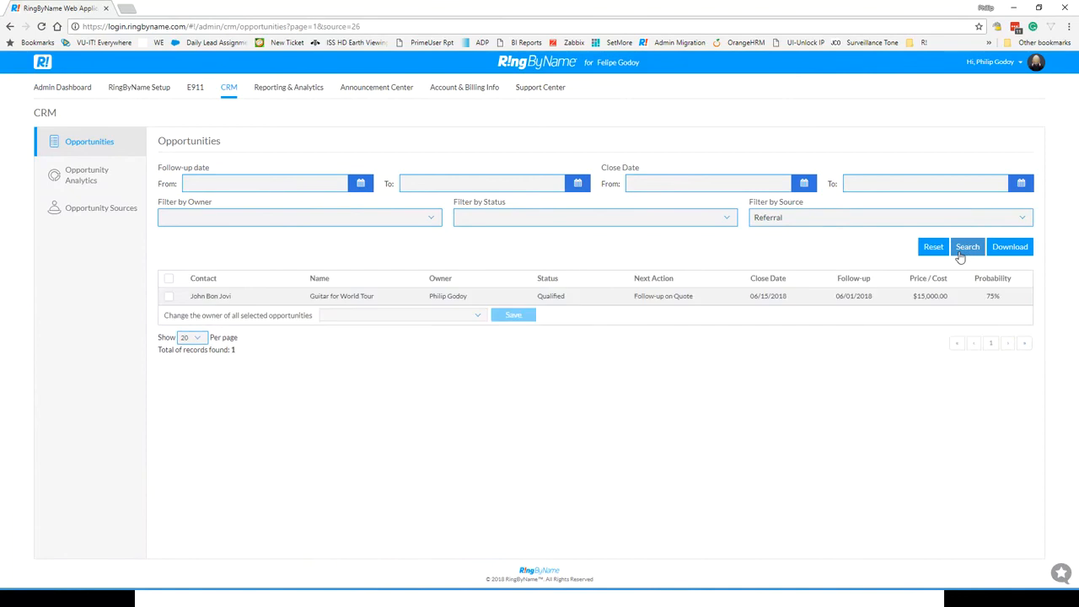
left_click(869, 222)
left_click(867, 233)
left_click(961, 248)
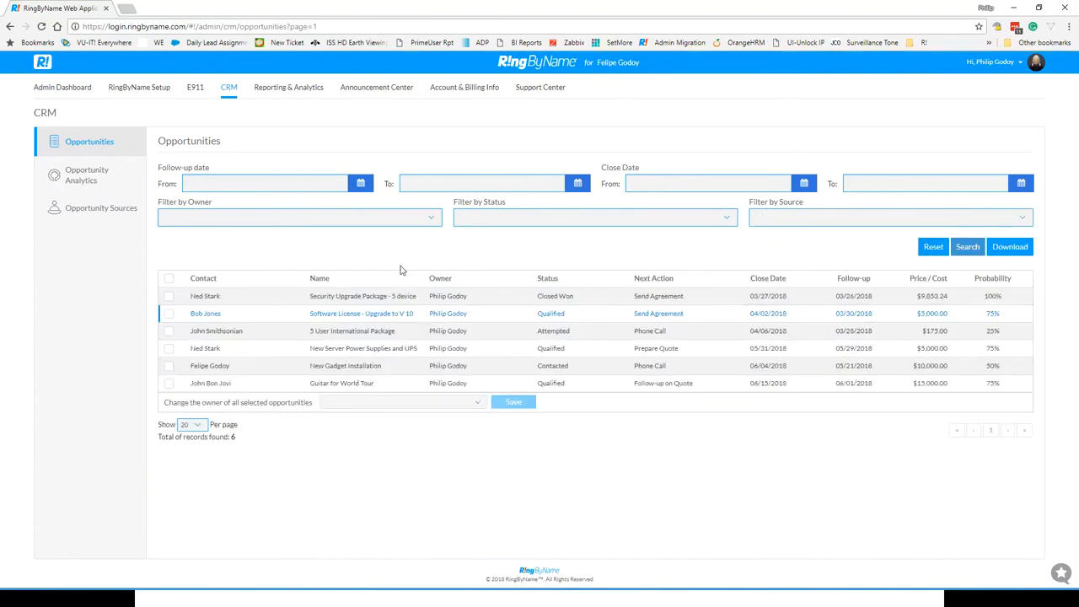
- Review the "Software License - Upgrade to V 10" opportunity and its source options, and close it without saving
left_click(384, 319)
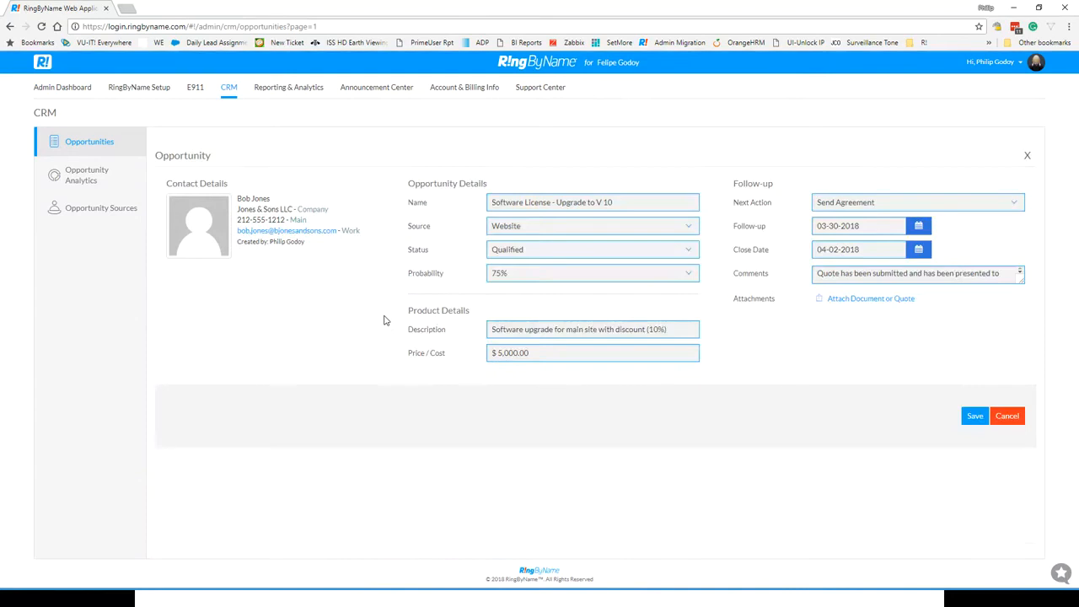
left_click(568, 216)
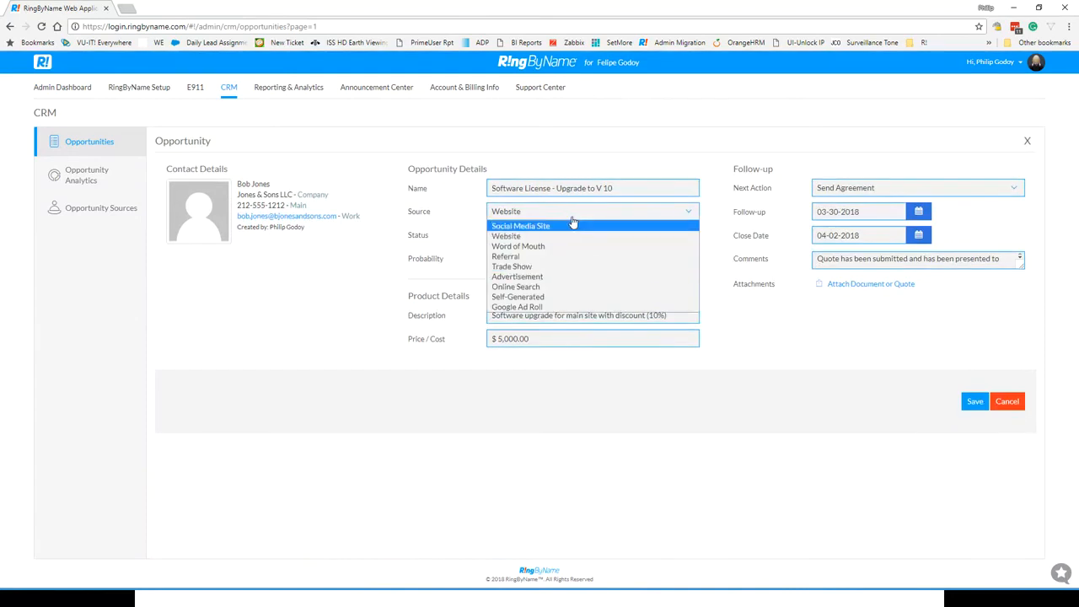
left_click(791, 355)
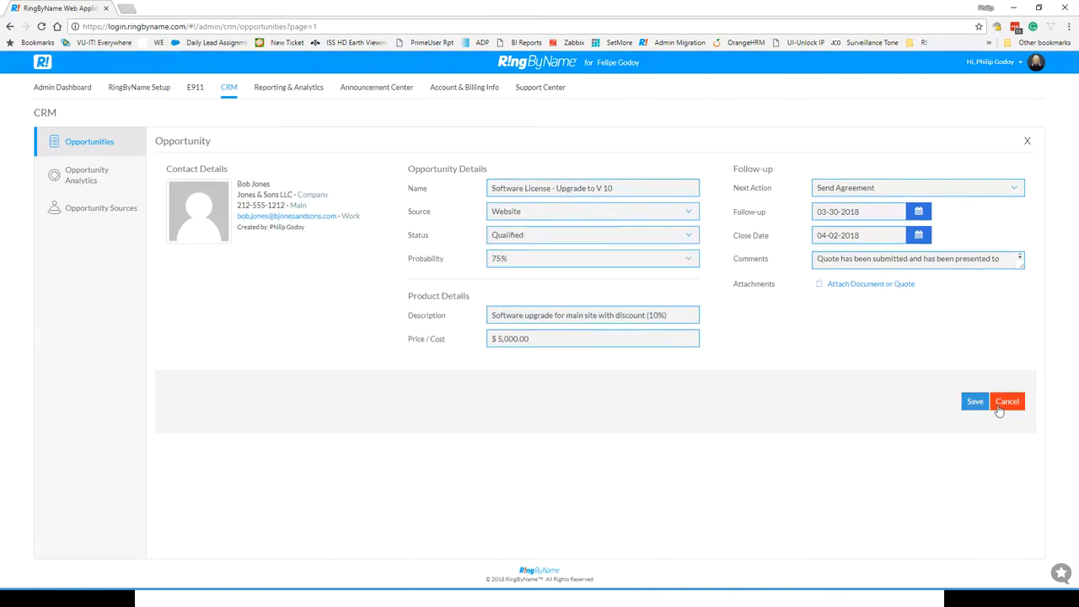
left_click(1021, 404)
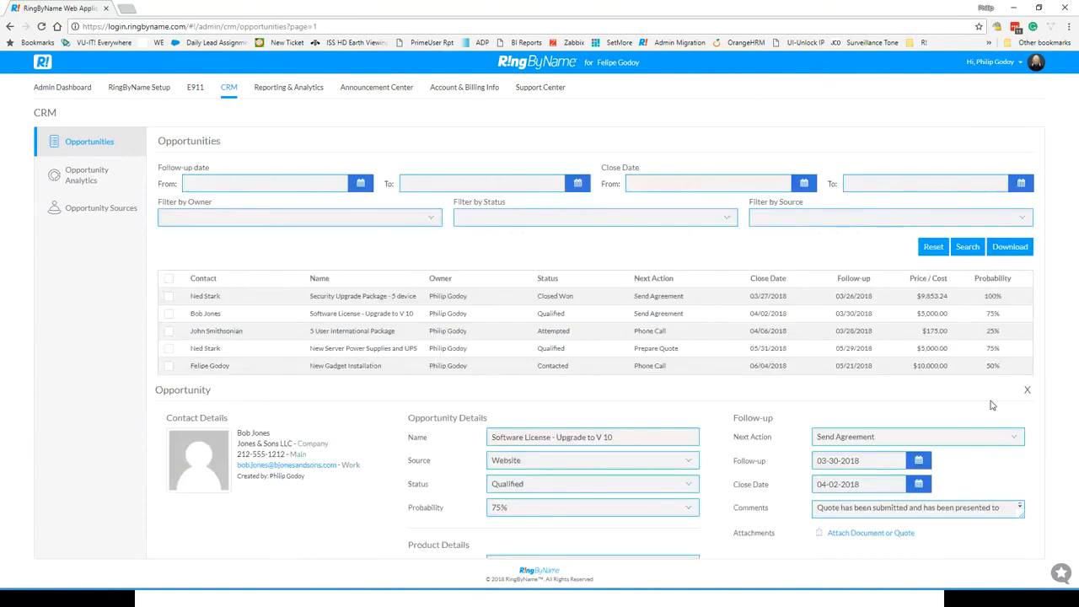
- Open Opportunity Analytics and examine the monthly totals by status in the table and the bar chart
left_click(77, 182)
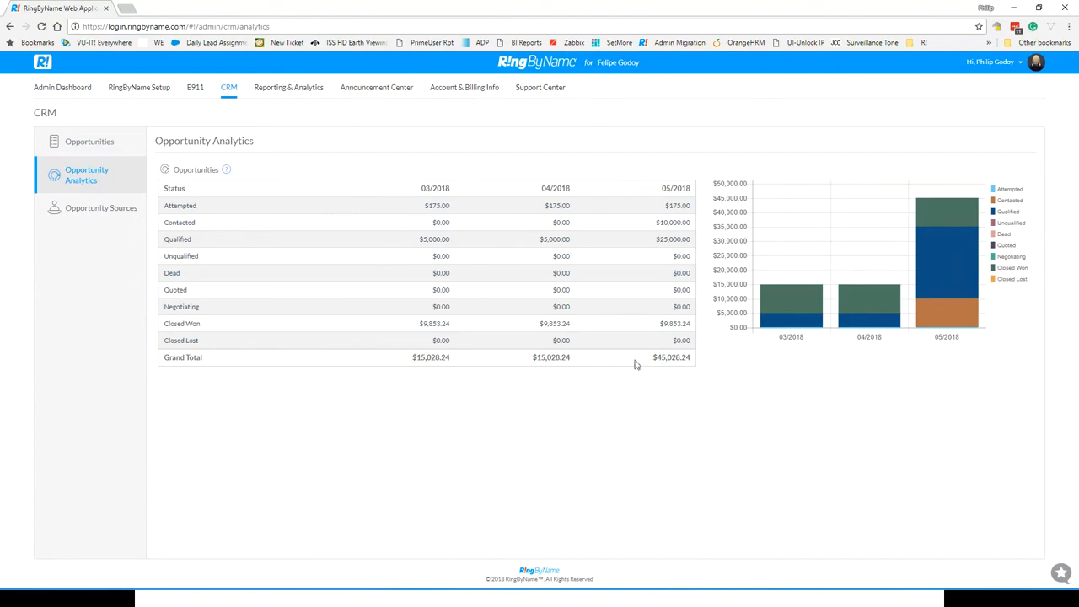
mouse_move(783, 288)
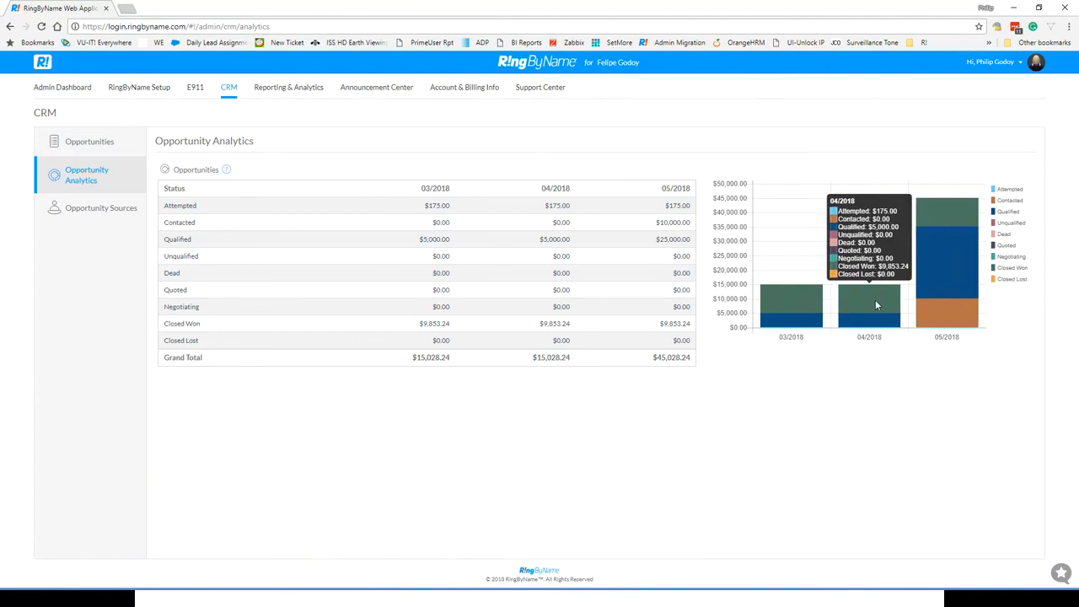
mouse_move(934, 300)
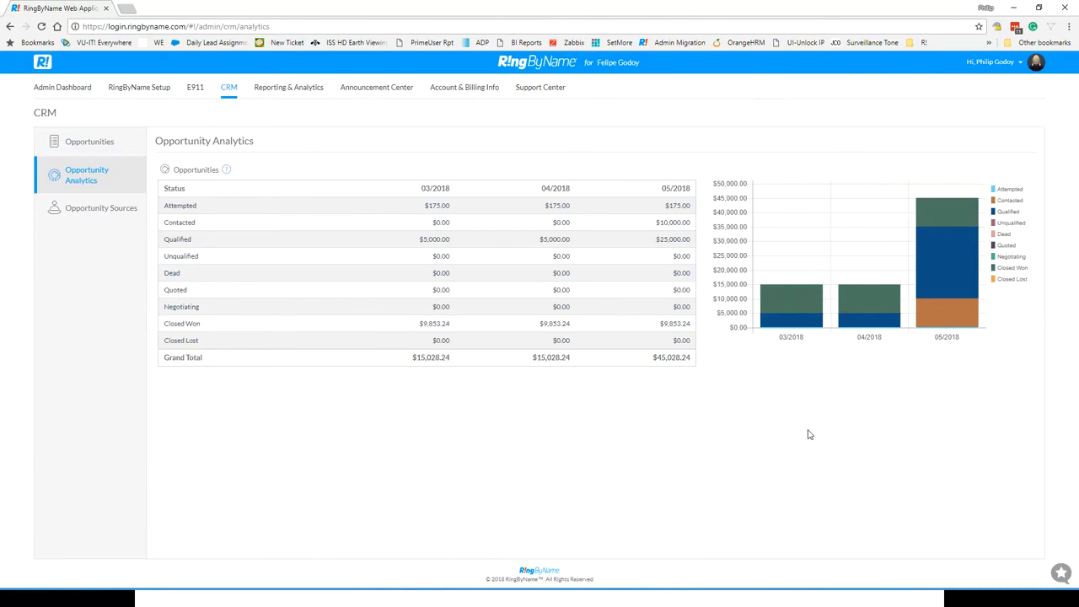
- Open the opportunity sources and review the Google Ad Roll source's details, switching its Enabled option off and back on without saving
left_click(95, 208)
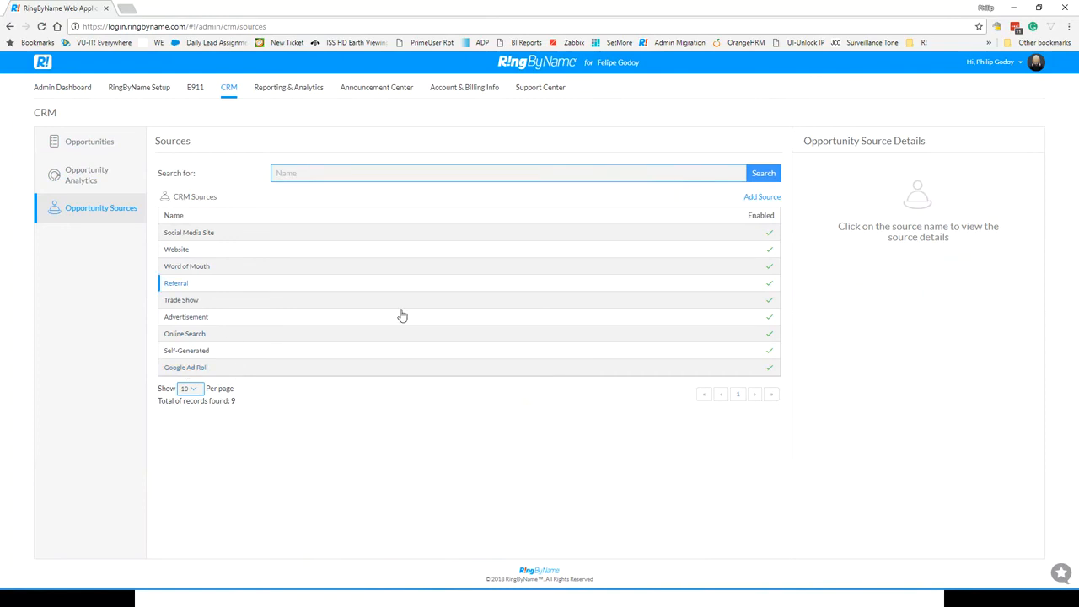
left_click(204, 369)
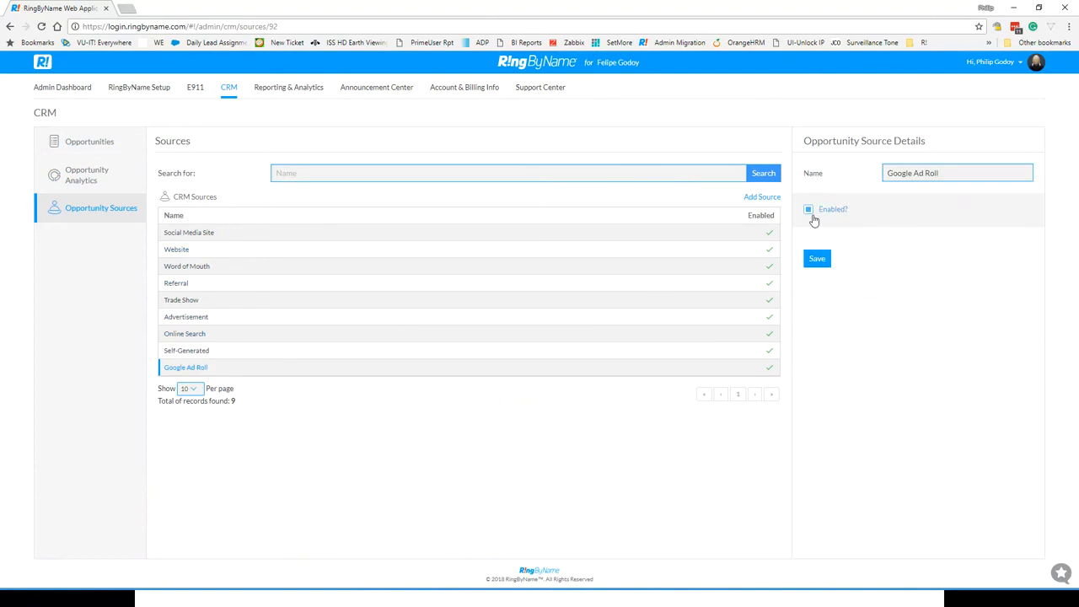
left_click(810, 213)
left_click(810, 213)
- Add an enabled opportunity source named "Facebook" and save it
left_click(765, 200)
type("Facebook")
left_click(817, 260)
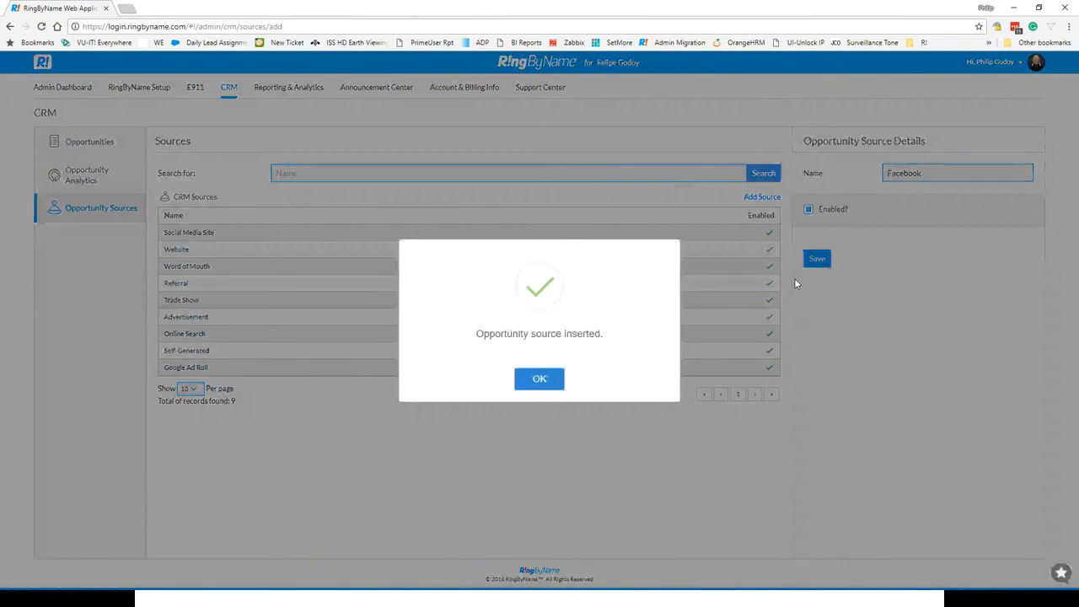
left_click(541, 379)
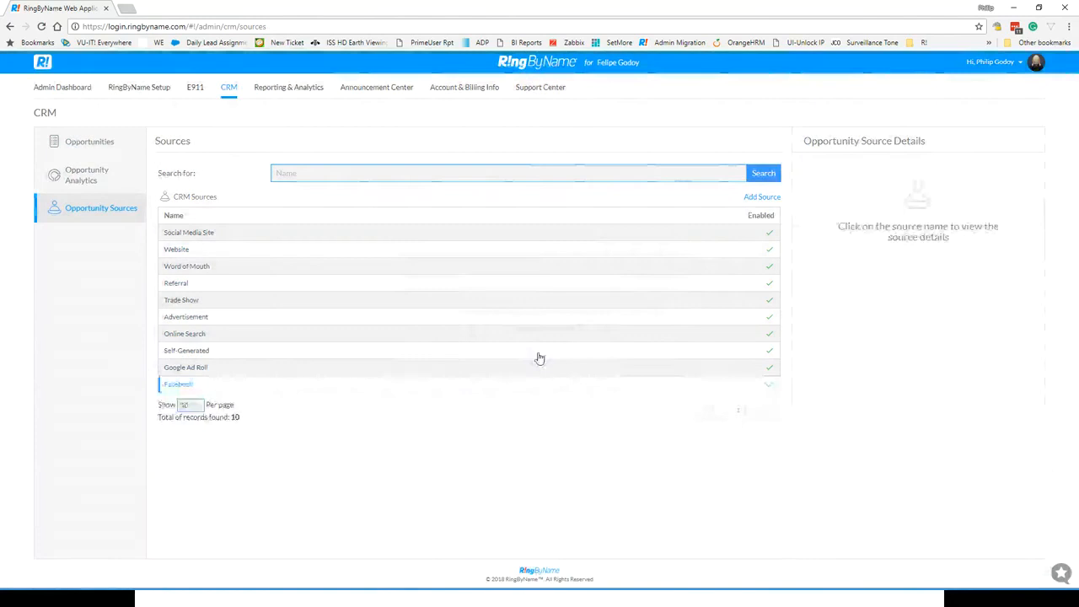
- Return to the CRM opportunities and list all of them without any filter
left_click(993, 63)
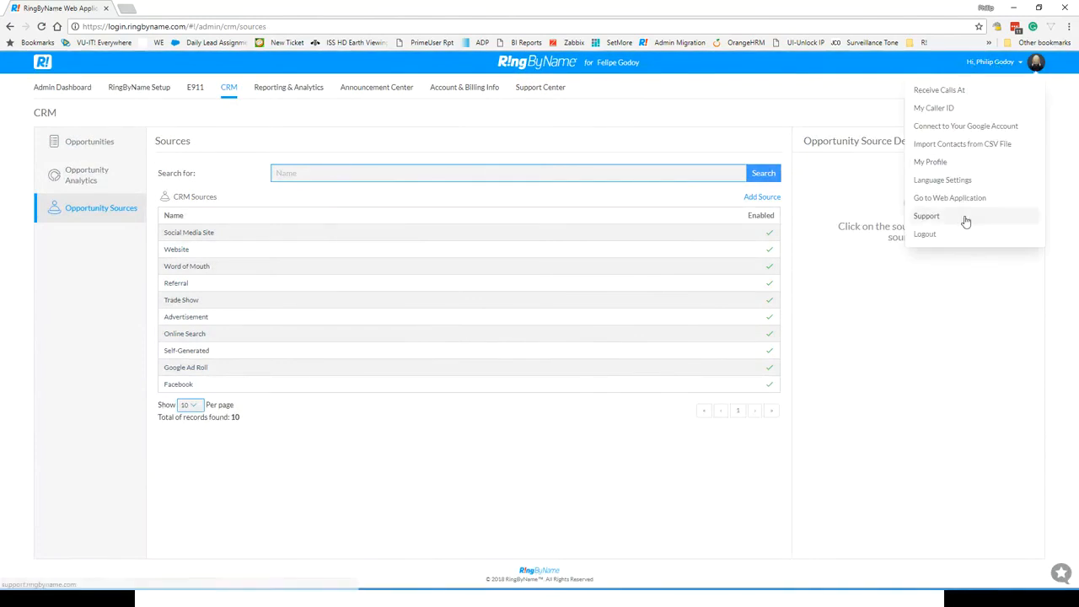
left_click(72, 145)
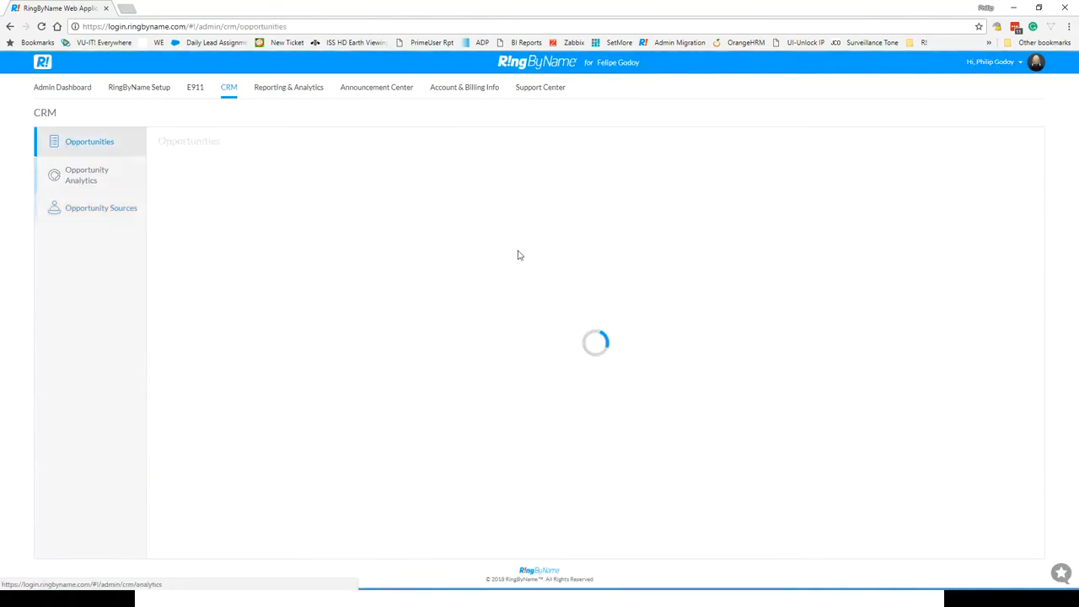
left_click(968, 246)
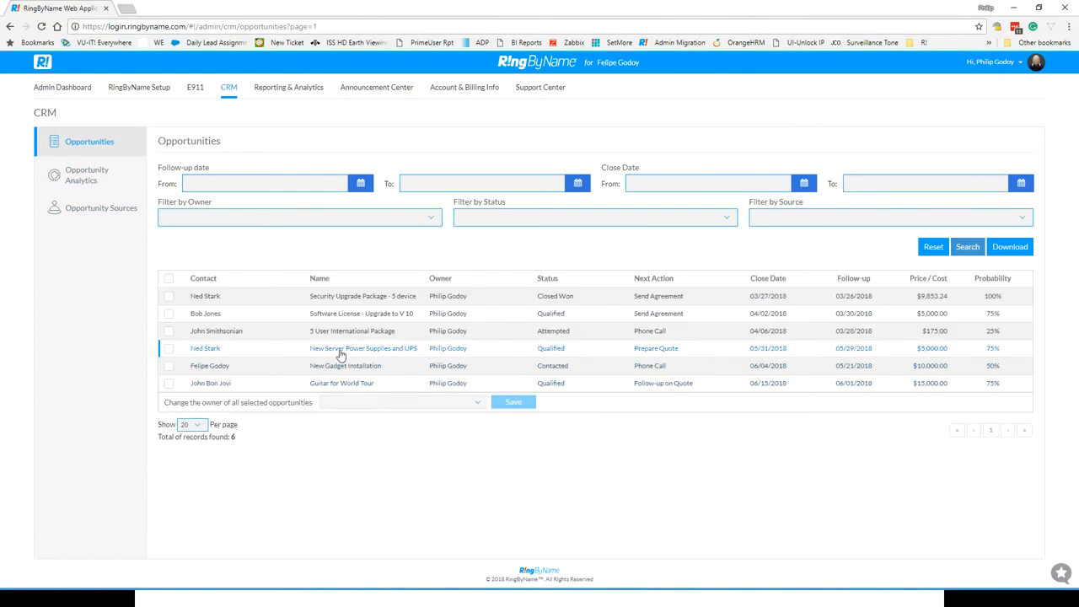
- Set the source of the "New Server Power Supplies and UPS" opportunity to Facebook and save the opportunity
left_click(341, 354)
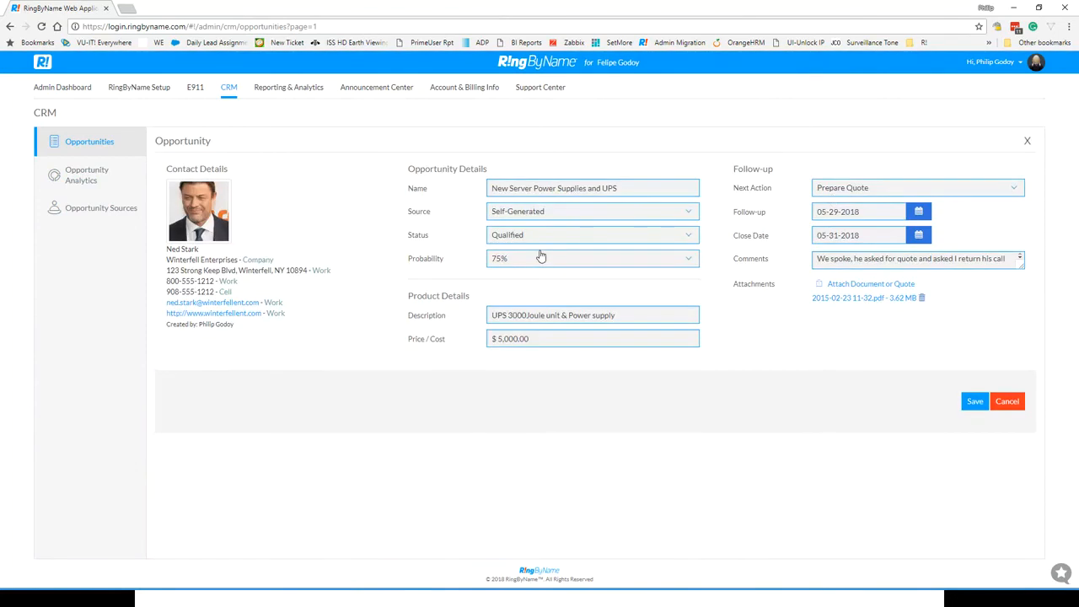
left_click(540, 213)
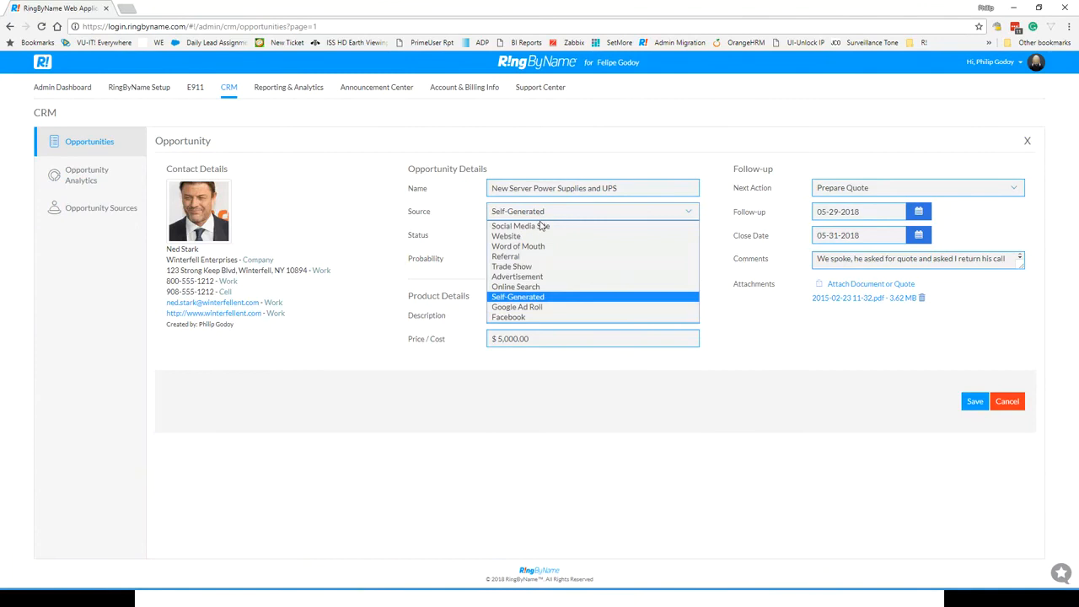
left_click(540, 318)
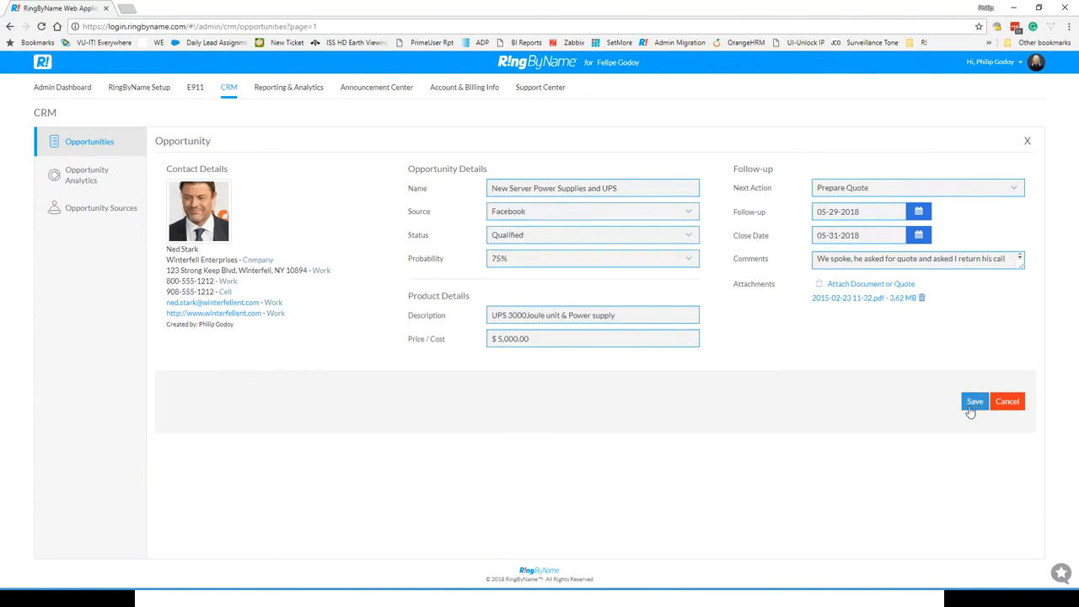
left_click(970, 407)
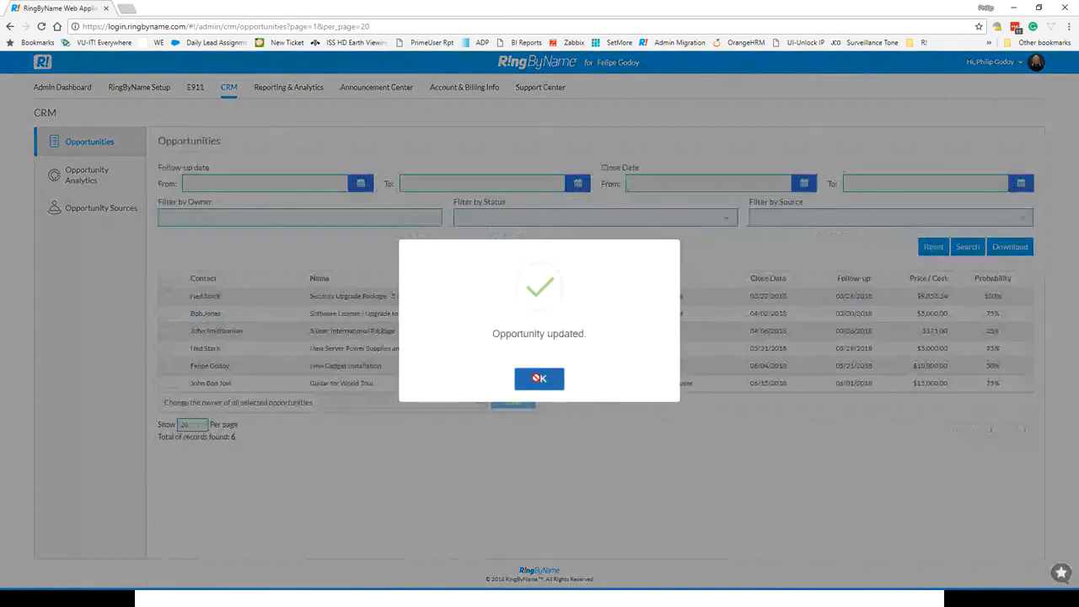
left_click(544, 376)
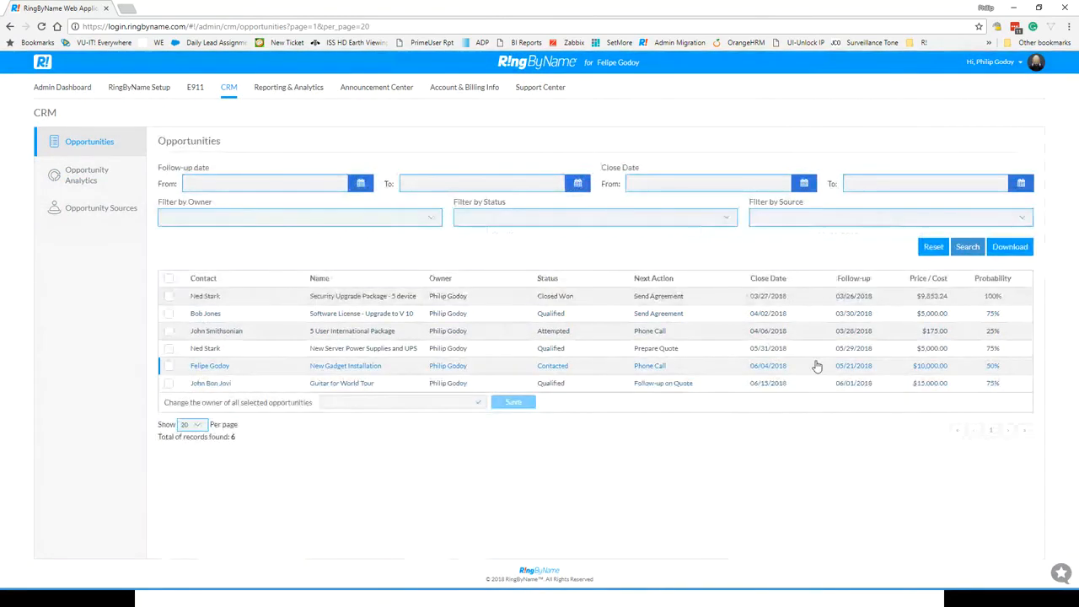
- Check Opportunity Analytics, list all opportunities again and reopen "New Server Power Supplies and UPS" to review its details
left_click(59, 175)
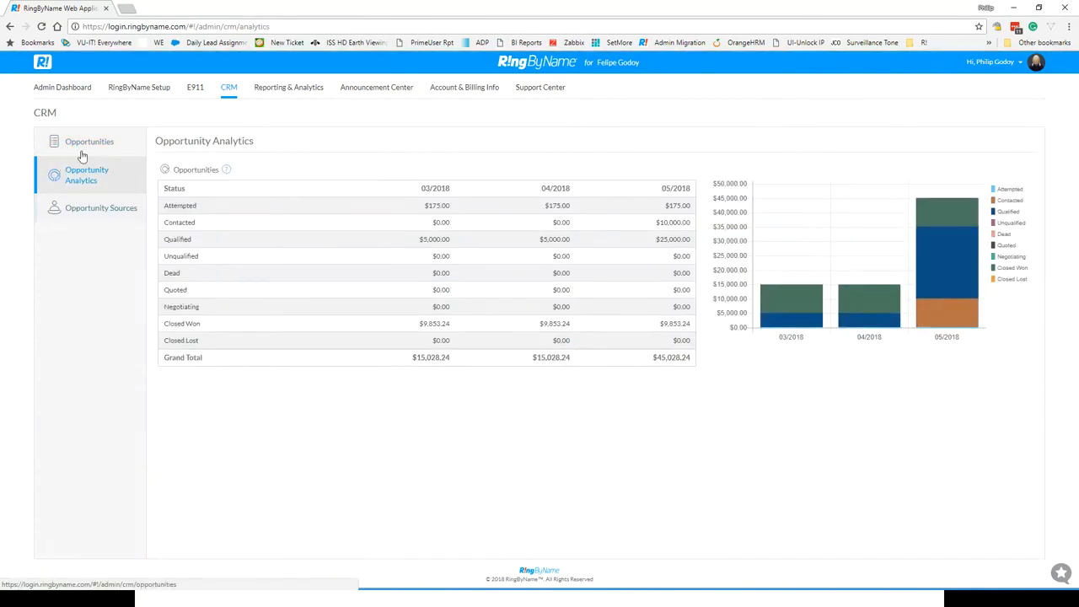
left_click(77, 145)
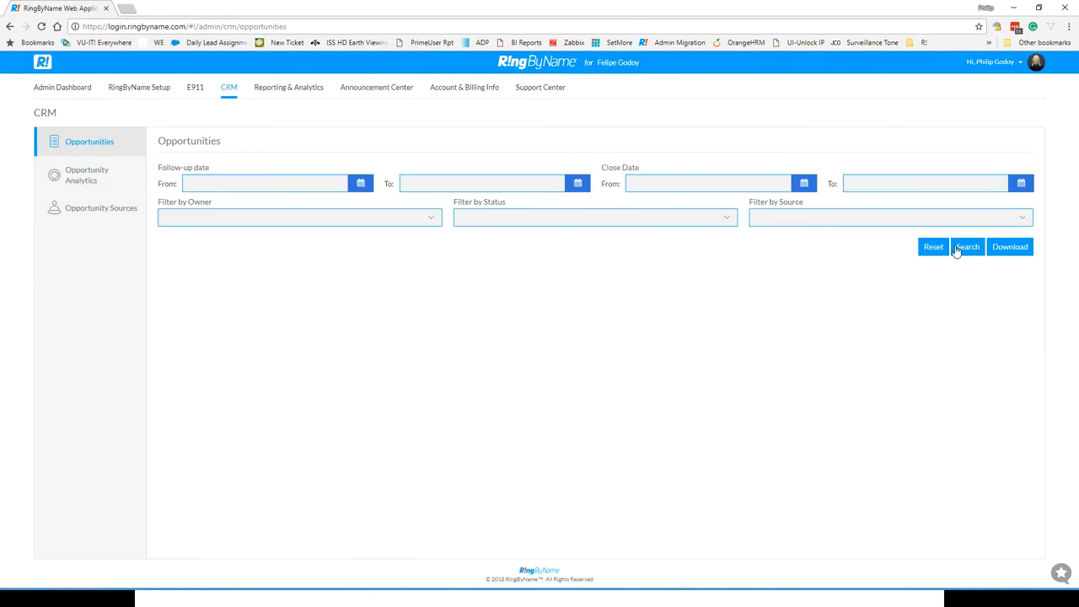
left_click(957, 250)
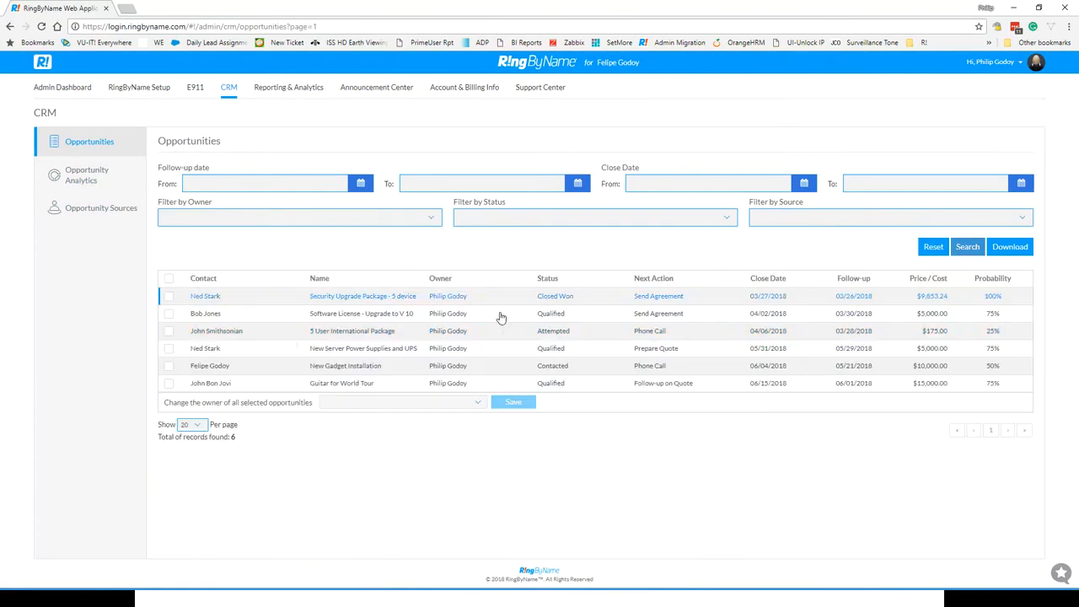
left_click(340, 352)
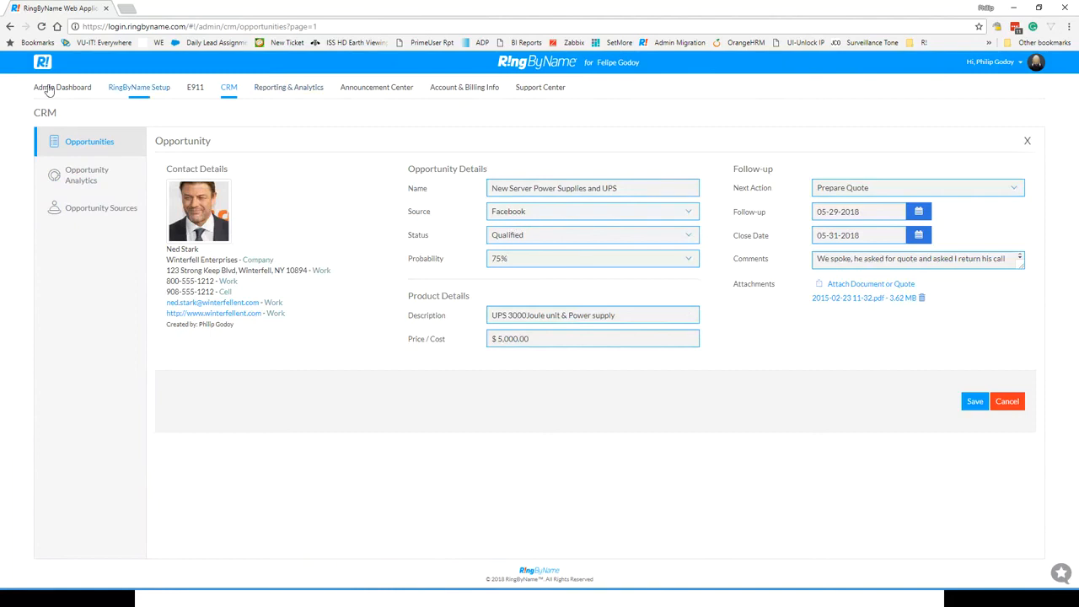
- Leave the administration for the web application and open its CRM opportunity list
left_click(993, 67)
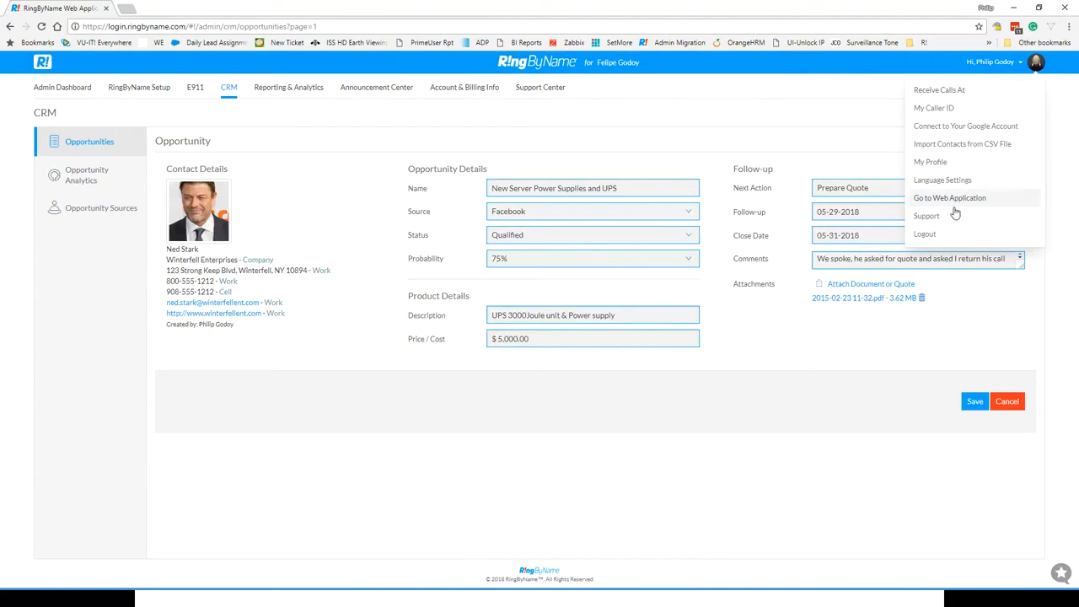
left_click(954, 202)
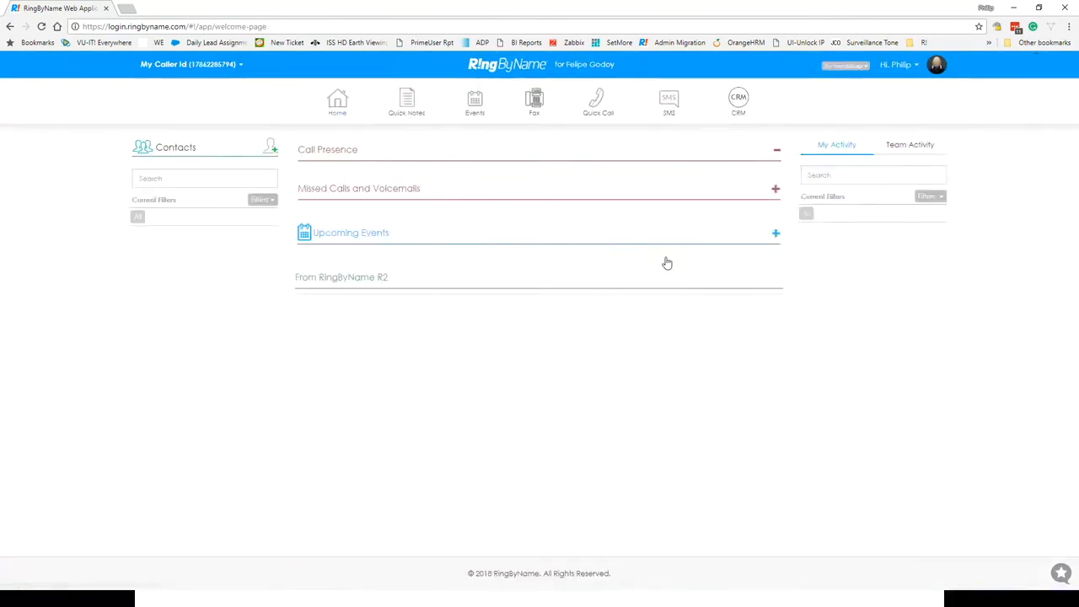
left_click(736, 100)
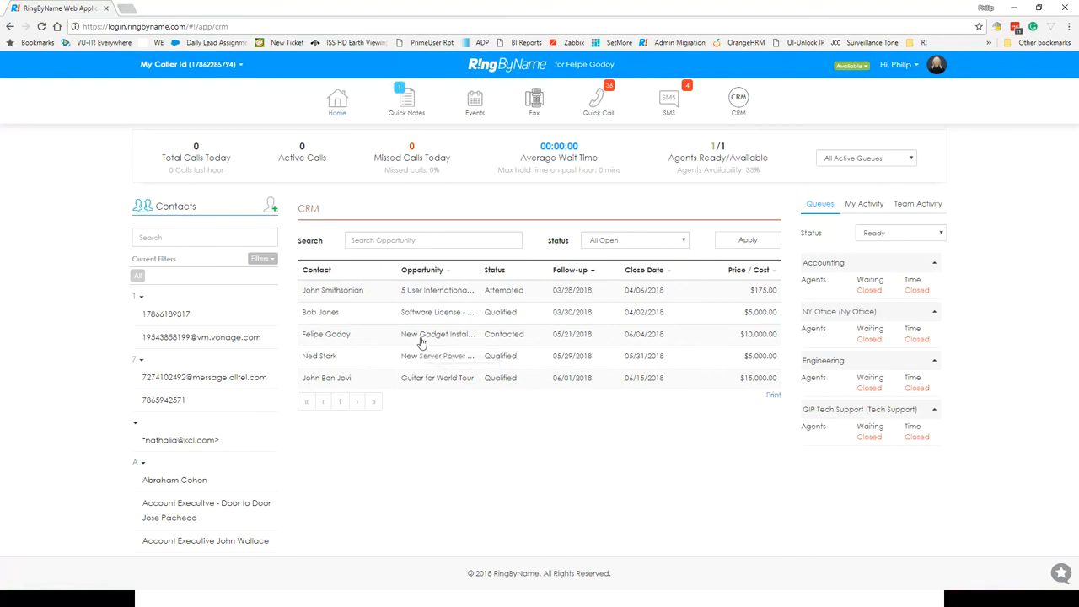
- Review the "New Gadget Installation" opportunity from its contact details down to its comments and attachments, and close it without changes
left_click(423, 342)
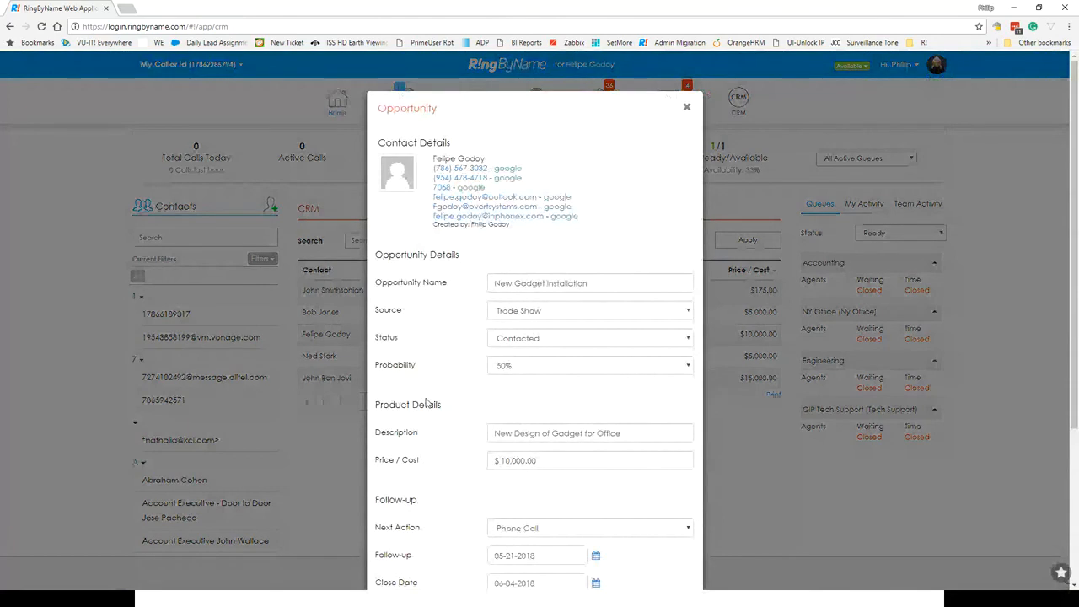
scroll(426, 403, "down", 3)
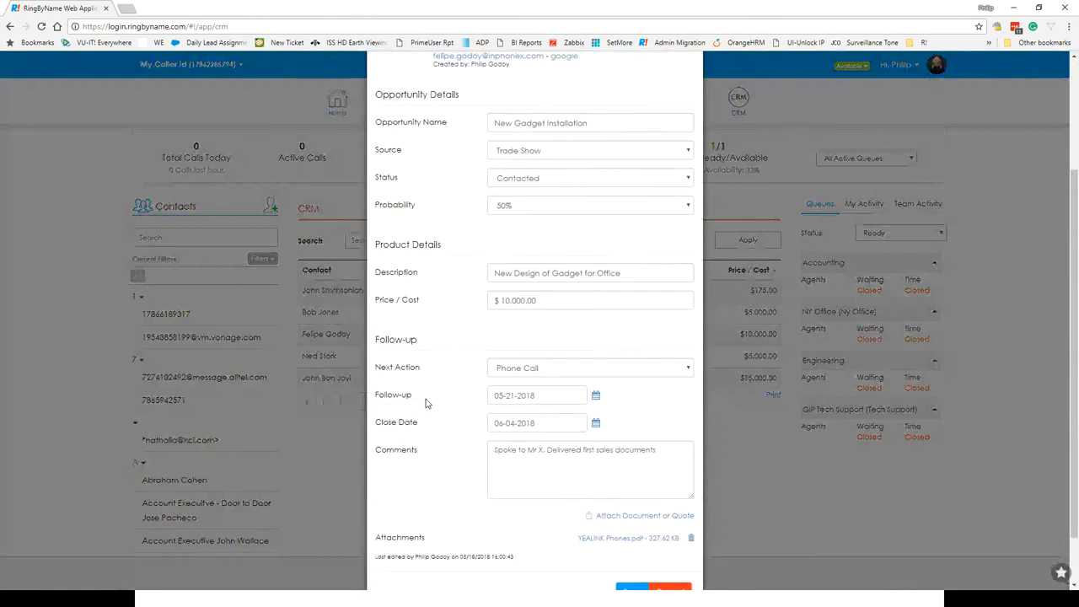
scroll(426, 403, "up", 5)
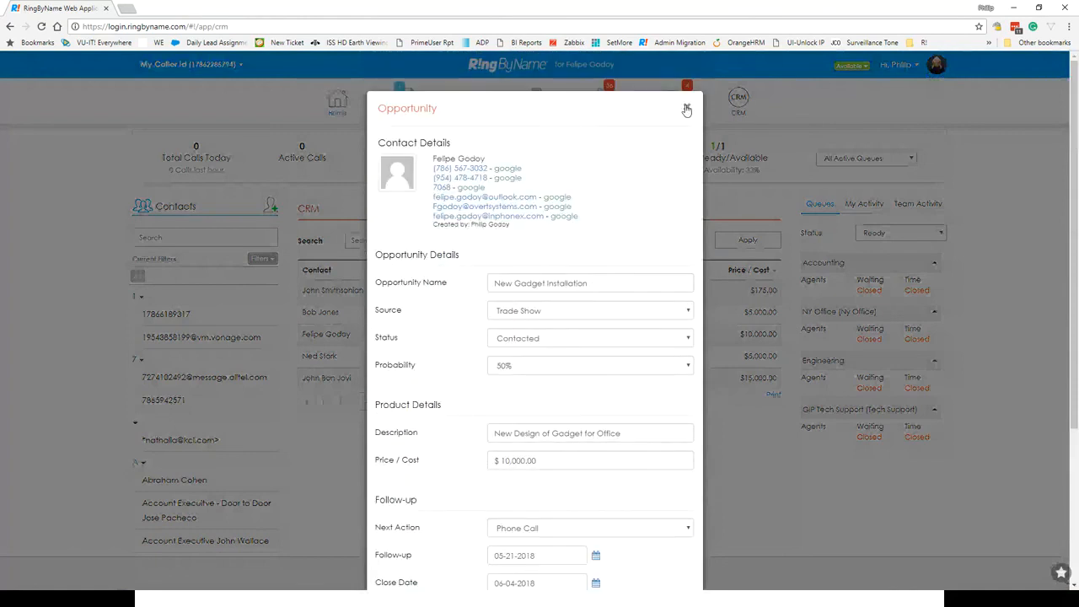
left_click(687, 109)
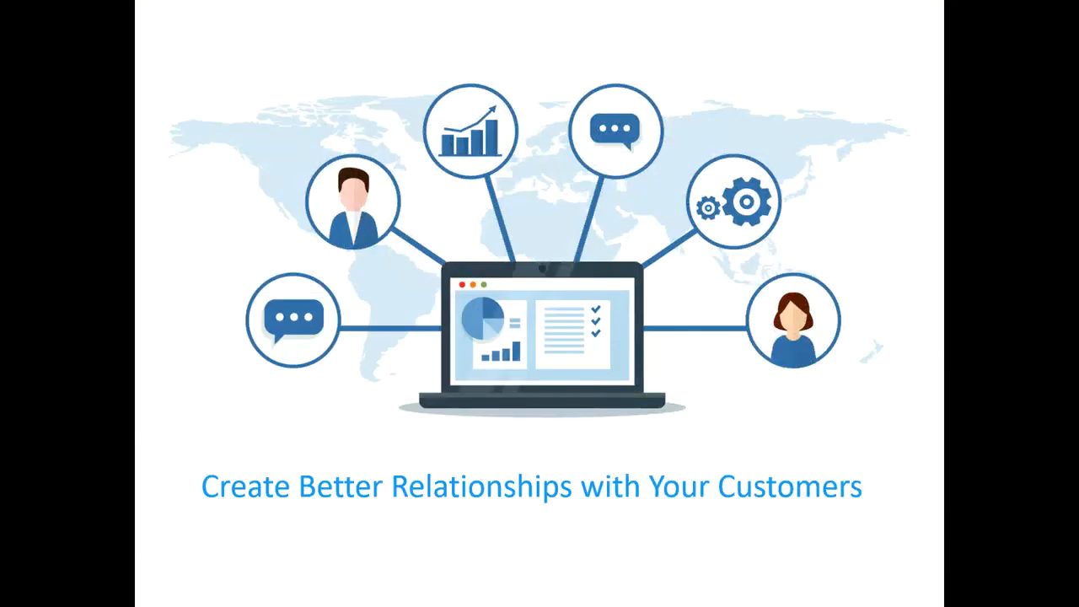
left_click(155, 140)
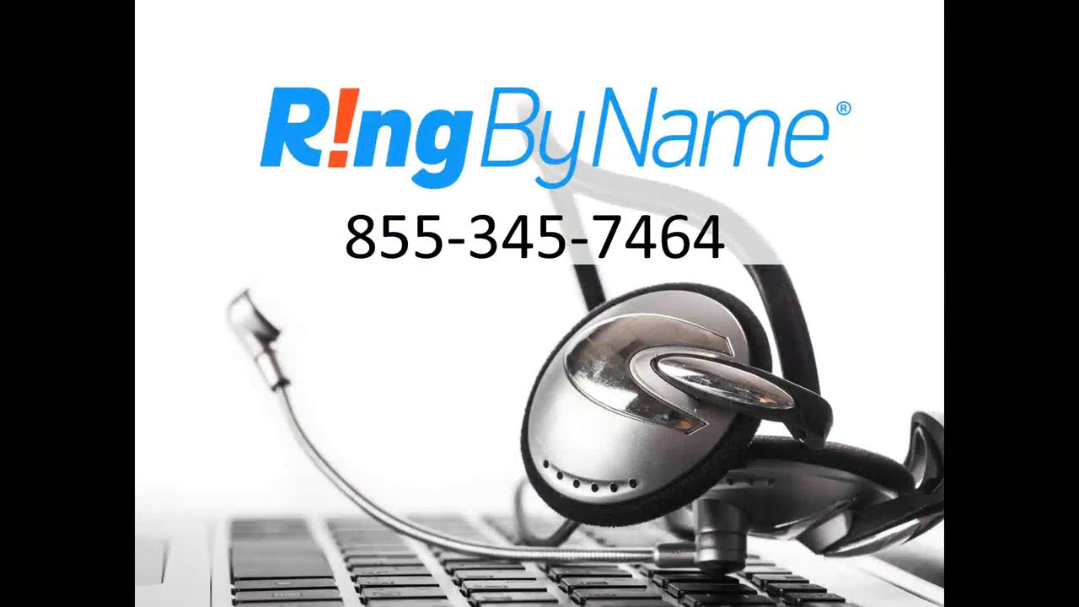